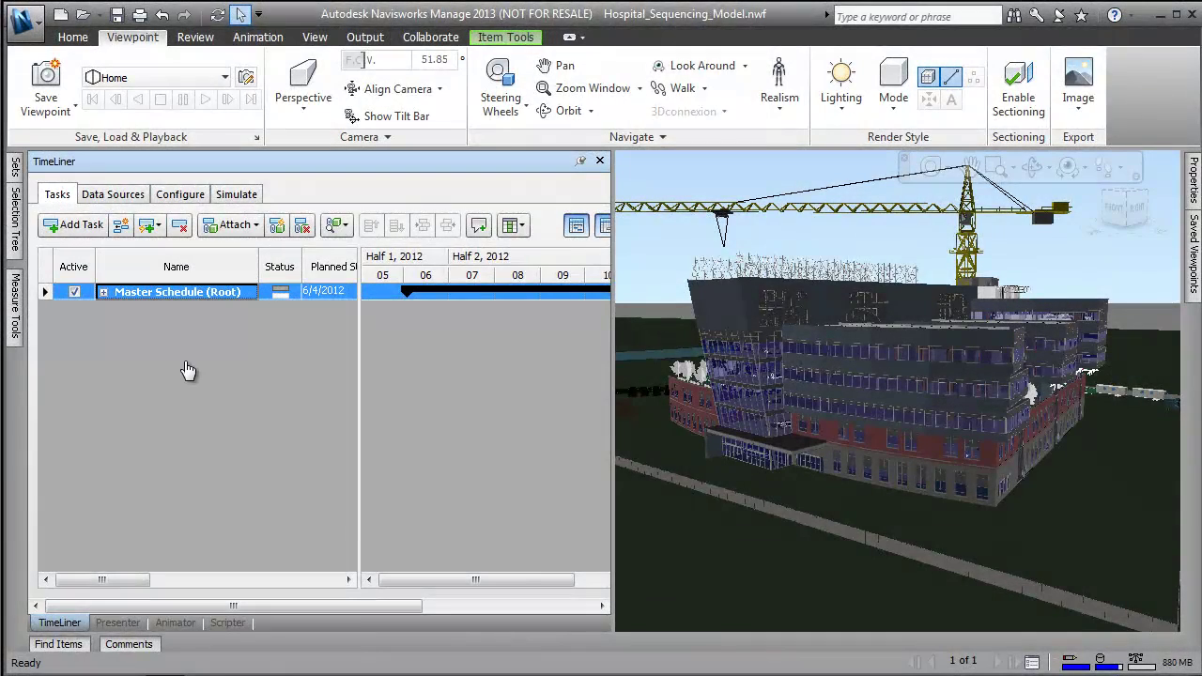
# - Add two tasks below the Master Schedule named Hospital Construction and Zone A - Center Core
pyautogui.click(74, 231)
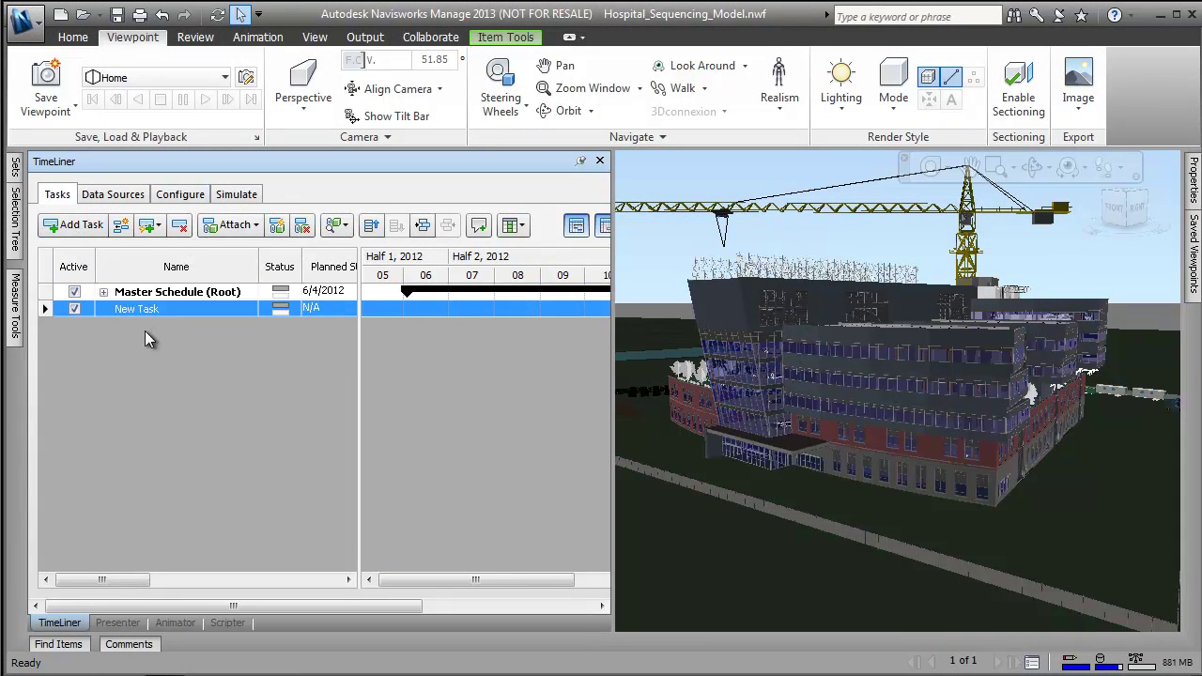
pyautogui.click(160, 315)
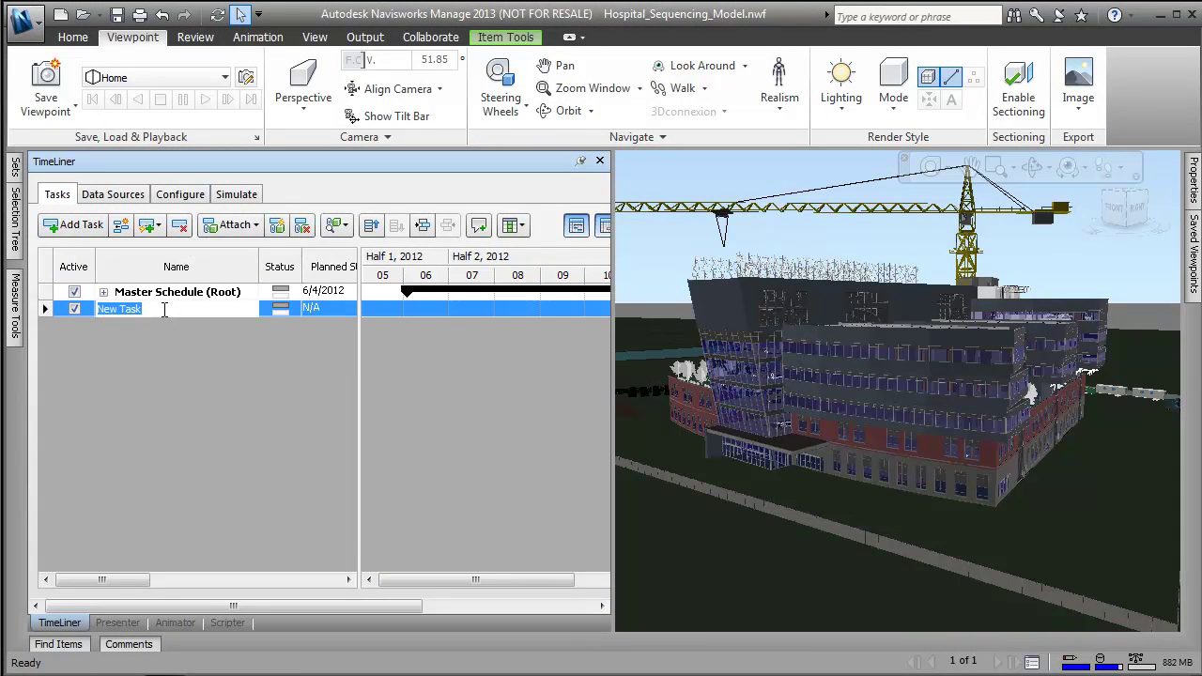
pyautogui.write('Hospital Construction')
pyautogui.press('Return')
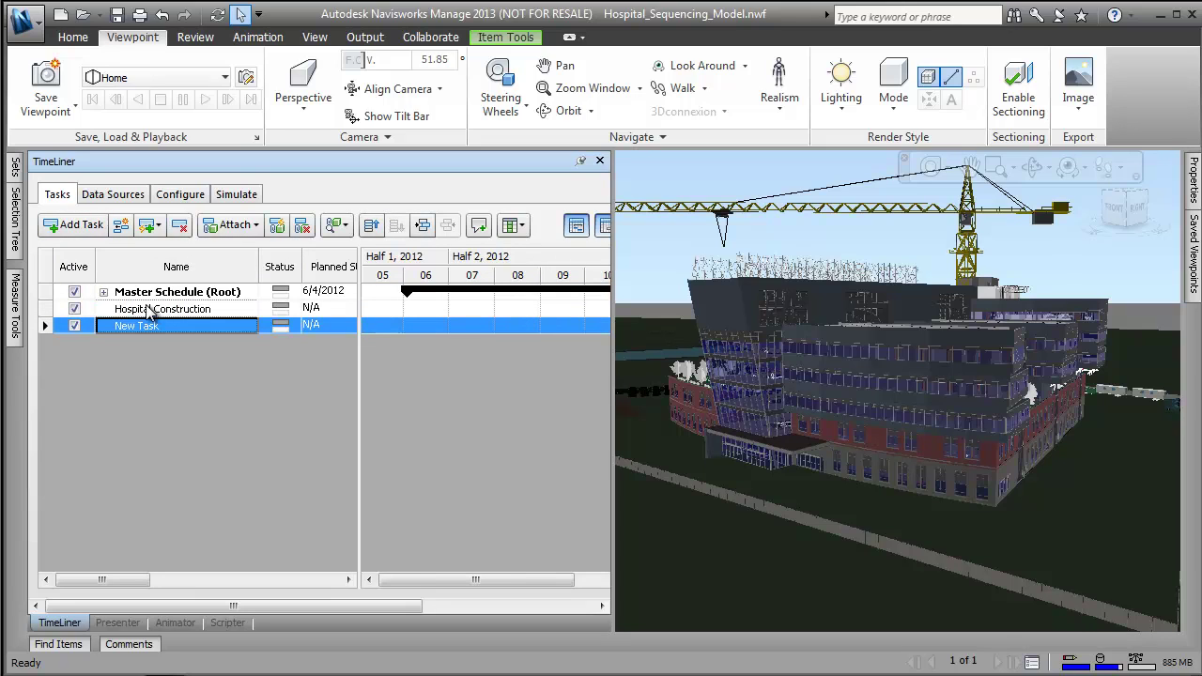
pyautogui.write('Zone A - Center Core')
pyautogui.press('Return')
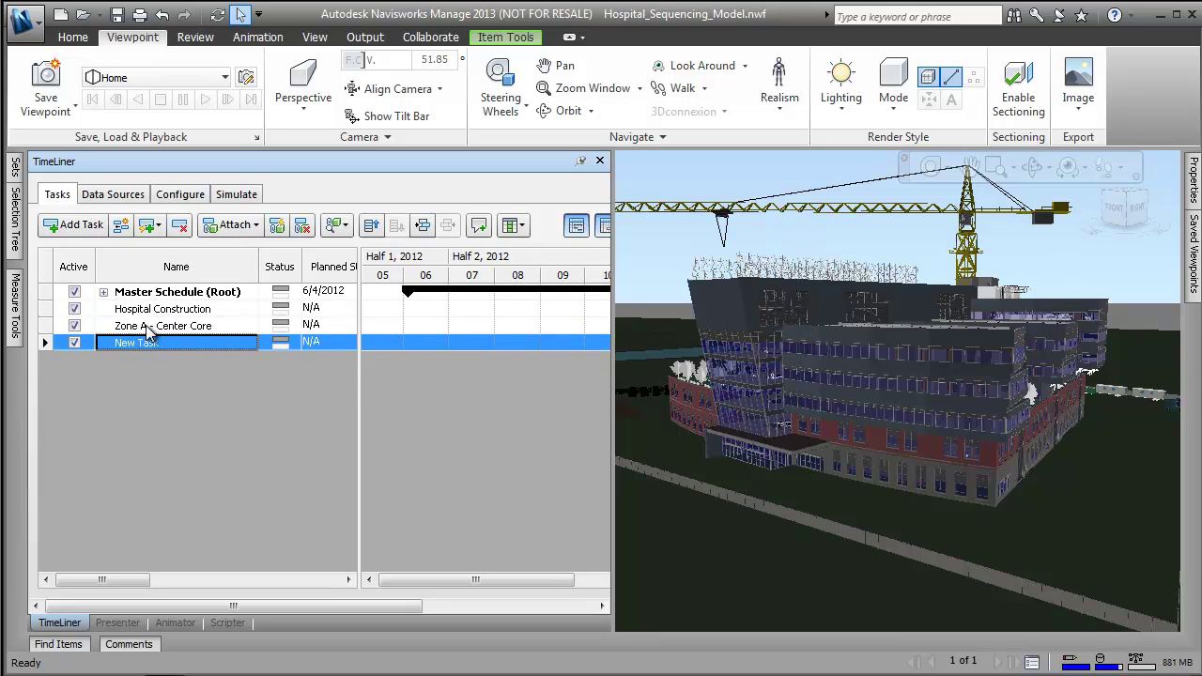
# - Add four more tasks to the list named Foundations, Shell, Interirors and Services
pyautogui.write('Foundations')
pyautogui.press('Return')
pyautogui.write('Shell')
pyautogui.press('Return')
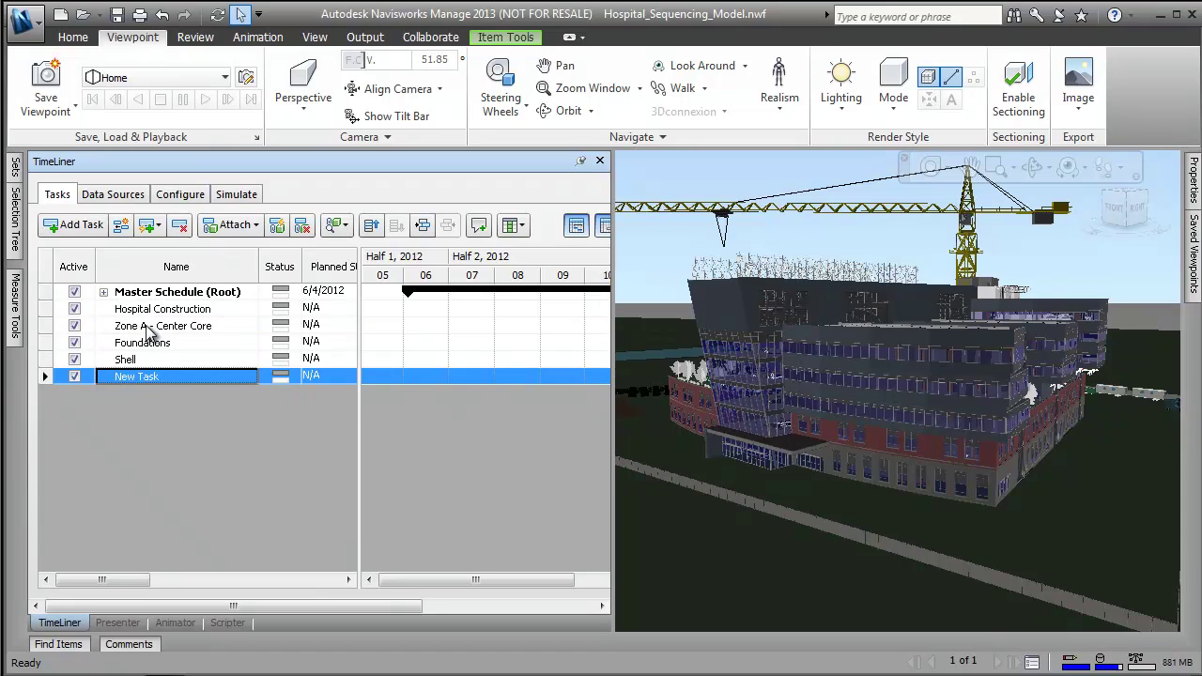
pyautogui.write('Interirors')
pyautogui.press('Return')
pyautogui.write('Services')
pyautogui.press('Return')
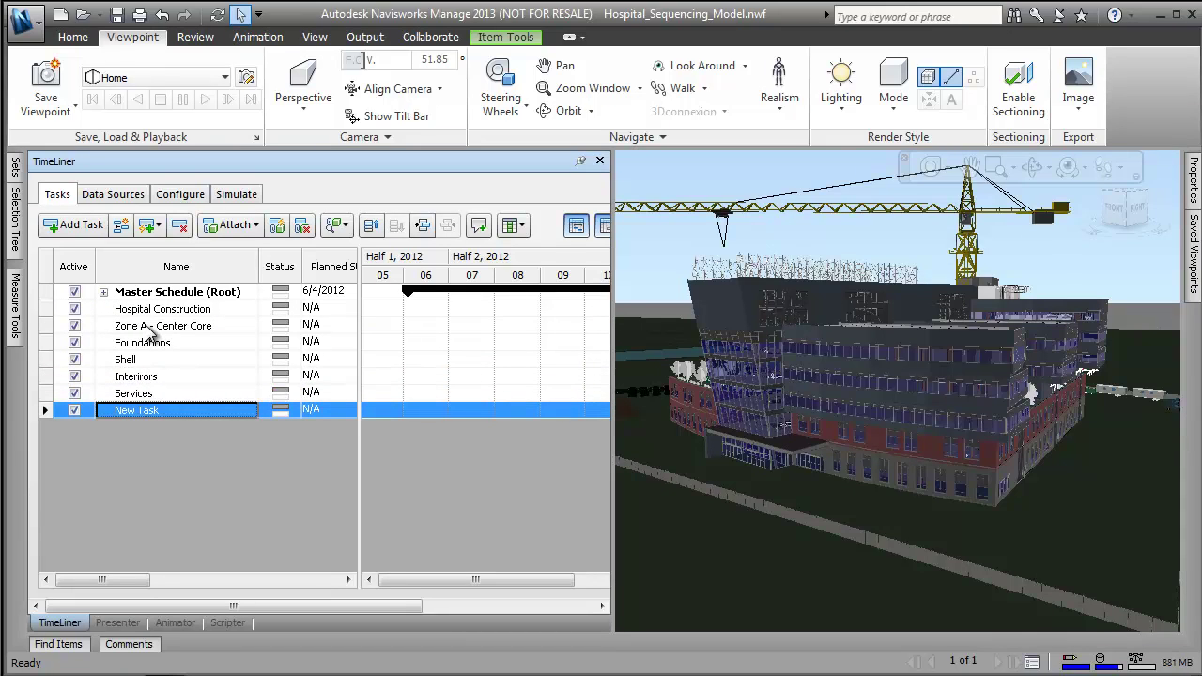
# - Indent Zone A - Center Core under Hospital Construction, and indent Foundations, Shell, Interirors and Services under Zone A - Center Core
pyautogui.click(167, 327)
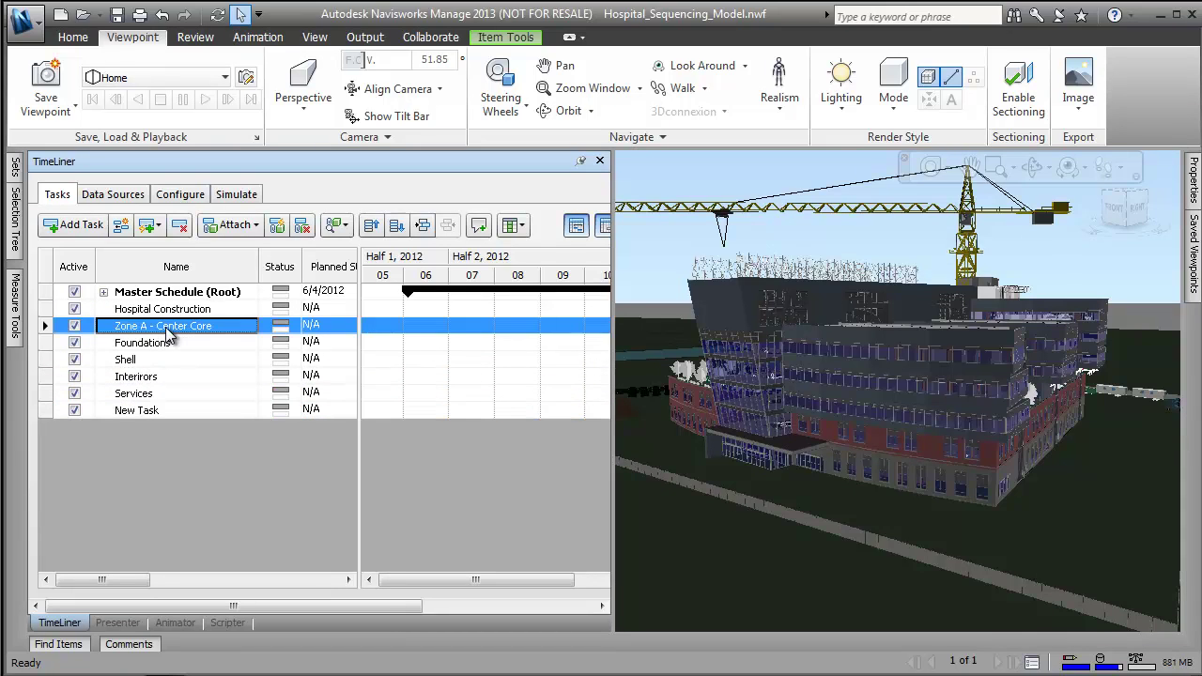
pyautogui.click(421, 227)
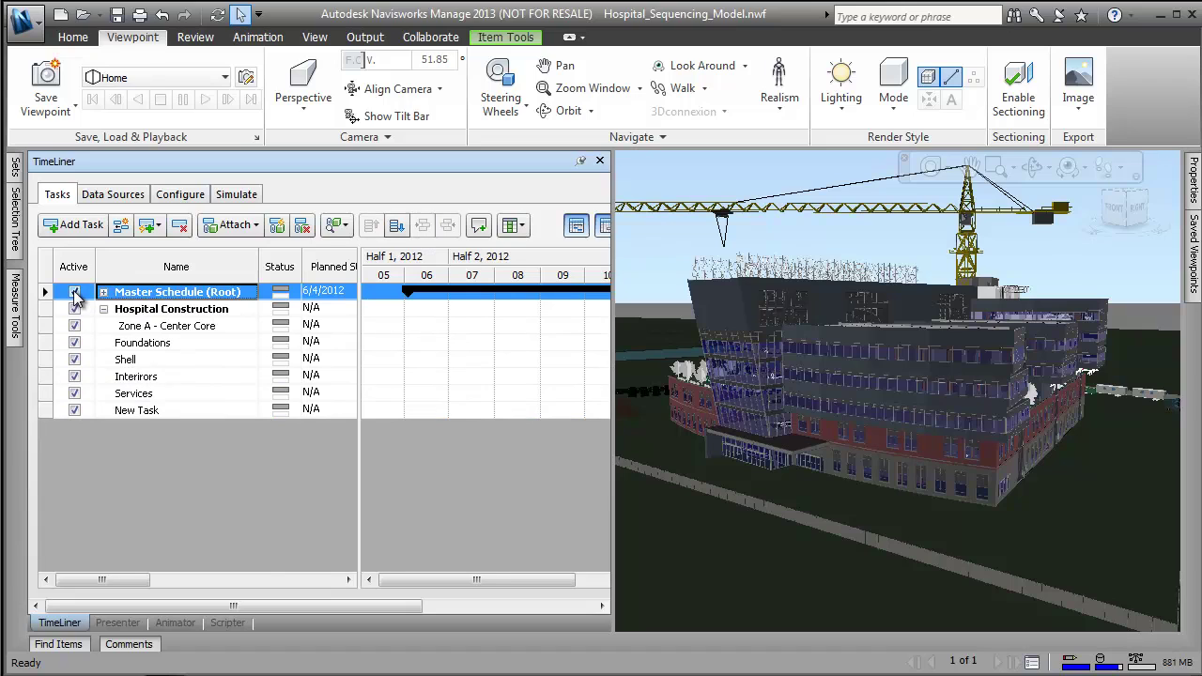
pyautogui.click(148, 344)
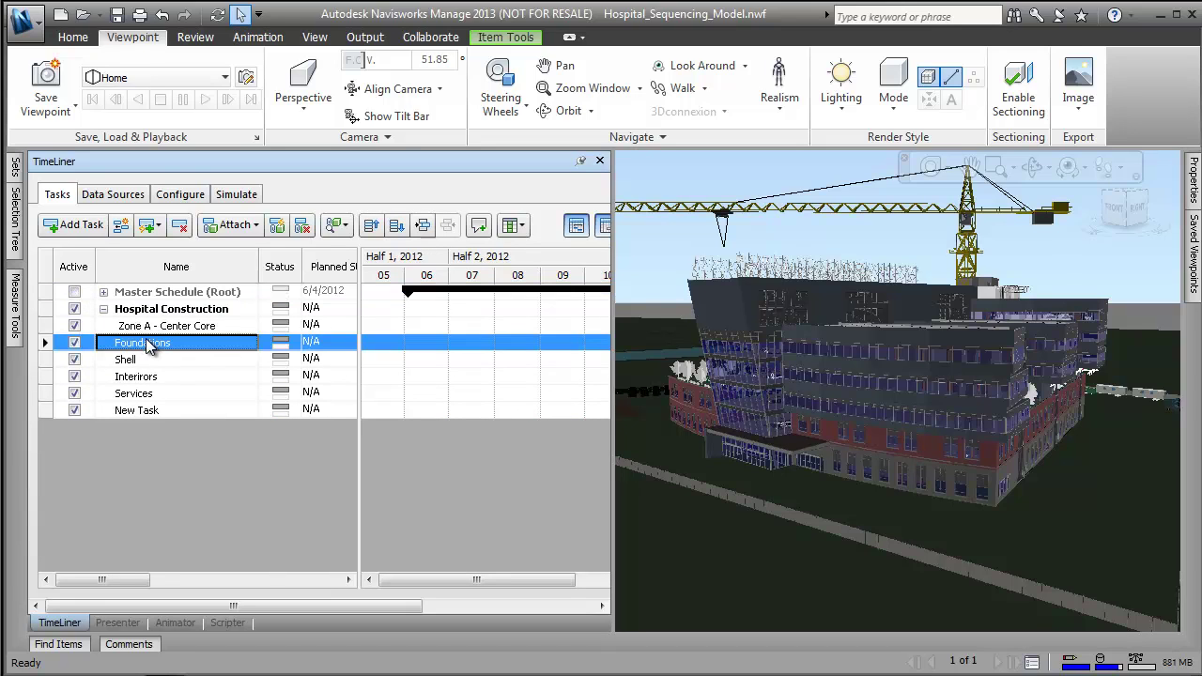
pyautogui.keyDown('shift'); pyautogui.click(145, 393); pyautogui.keyUp('shift')
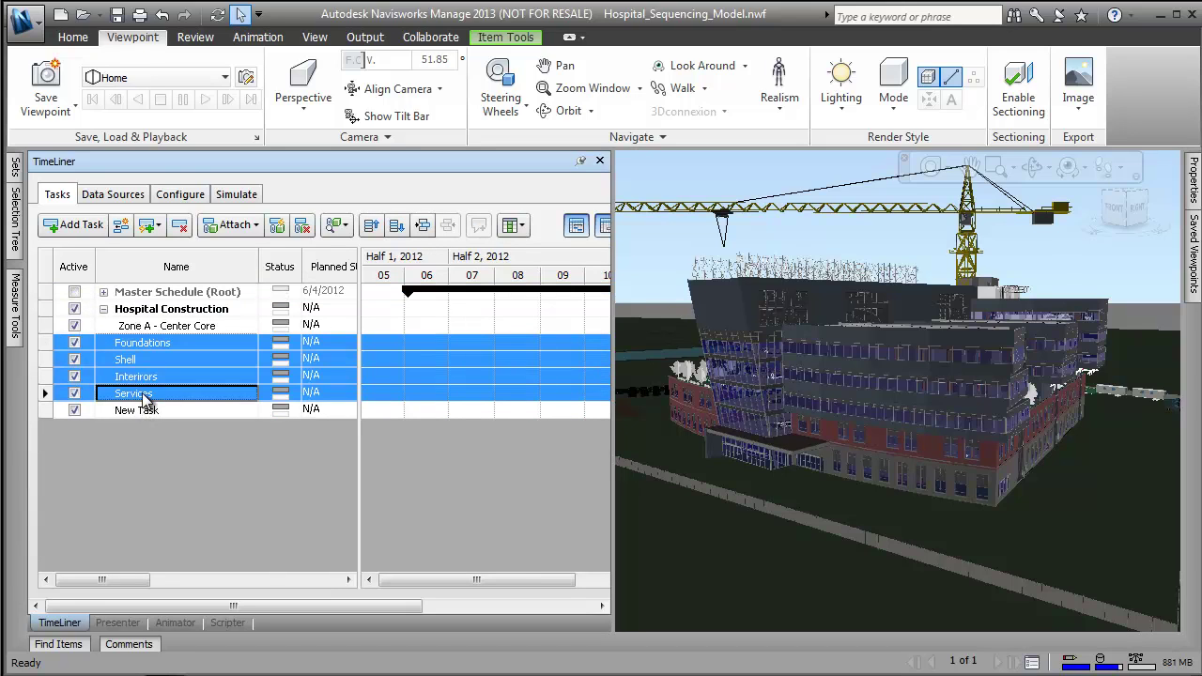
pyautogui.click(421, 227)
# - Set the planned start date of the Zone A Foundations task to 6/14/2012
pyautogui.click(344, 344)
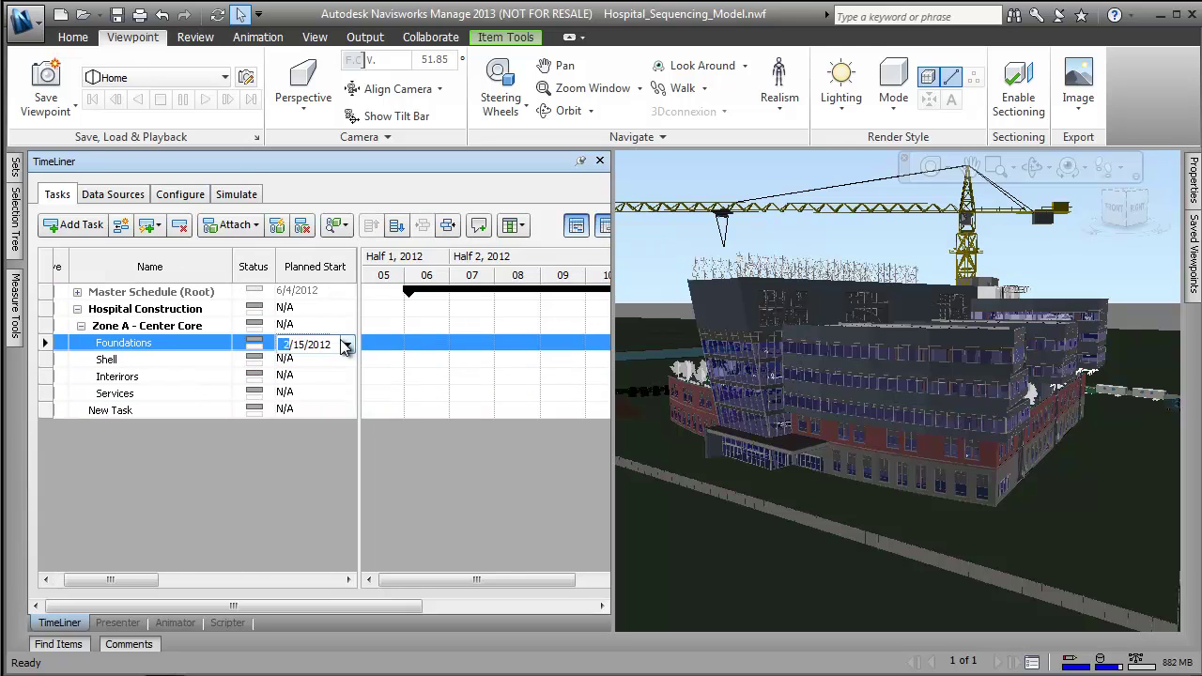
pyautogui.click(348, 346)
pyautogui.click(475, 369)
pyautogui.click(476, 369)
pyautogui.click(475, 369)
pyautogui.click(476, 369)
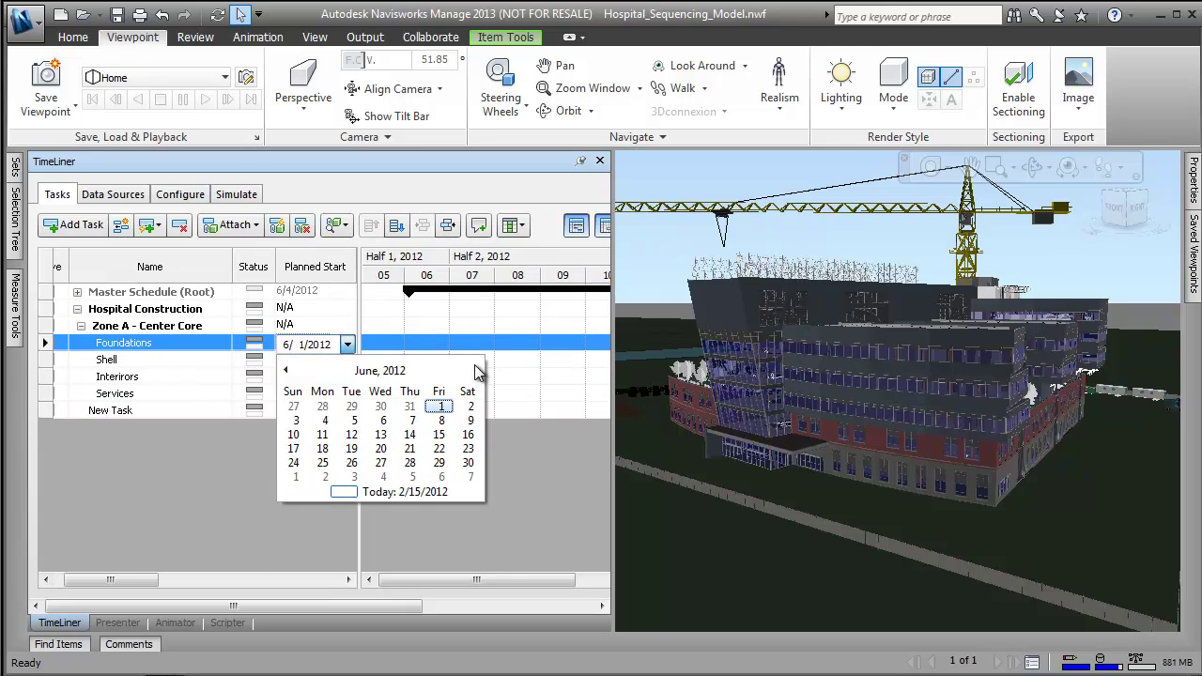
pyautogui.click(404, 438)
pyautogui.moveTo(141, 581); pyautogui.dragTo(178, 581)
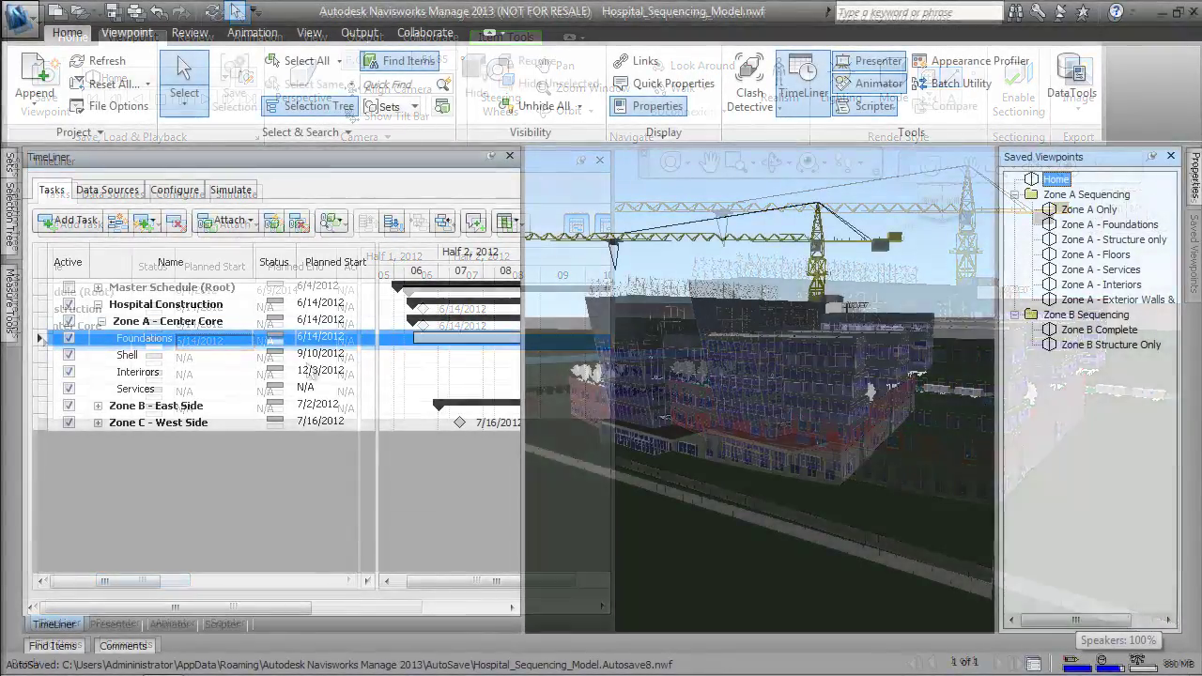
# - Show the Zone A - Foundations saved viewpoint and box-select all the foundation elements in the model
pyautogui.click(1092, 210)
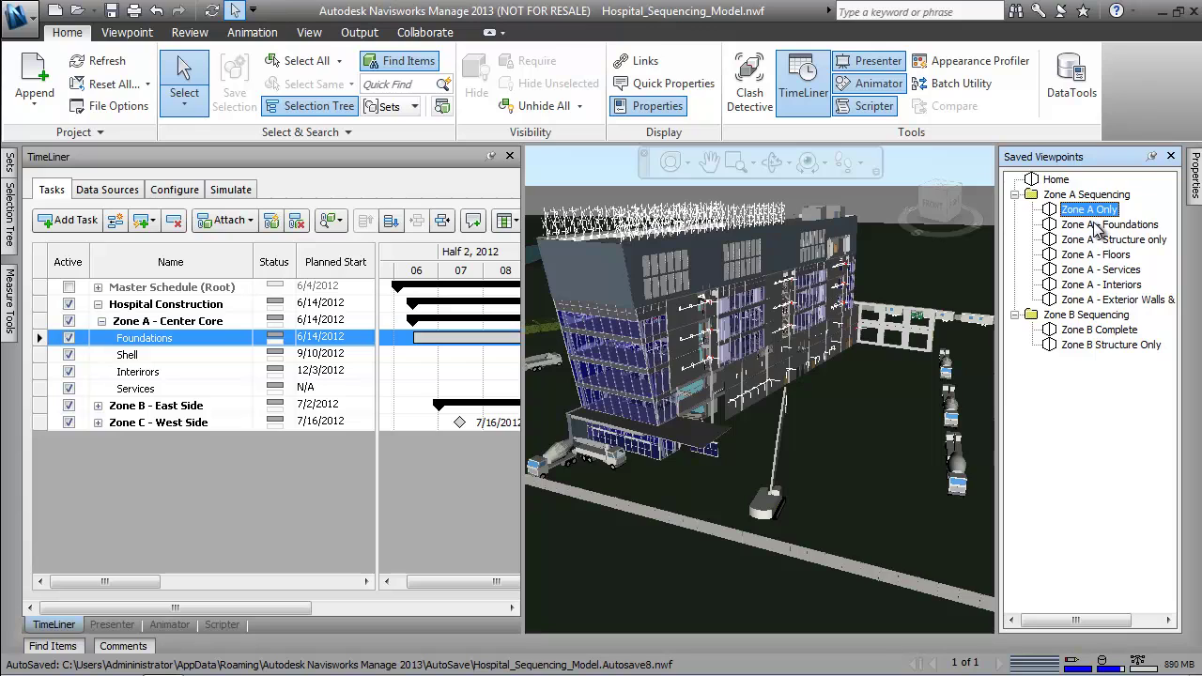
pyautogui.click(1097, 226)
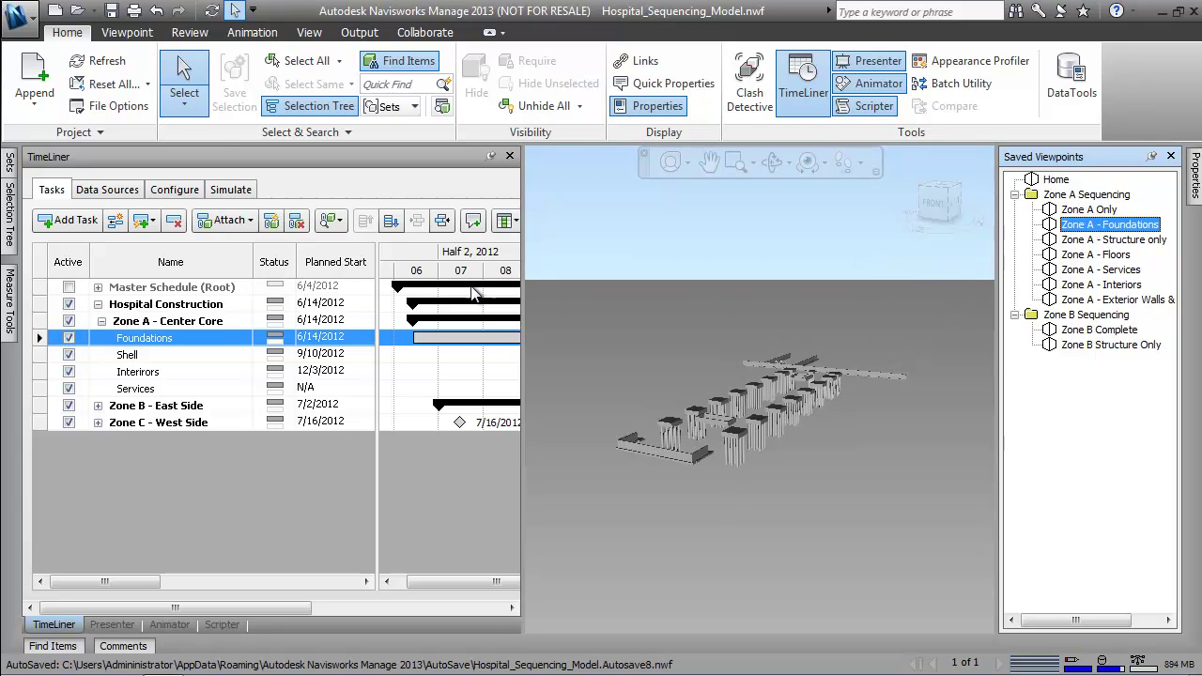
pyautogui.click(183, 109)
pyautogui.click(212, 173)
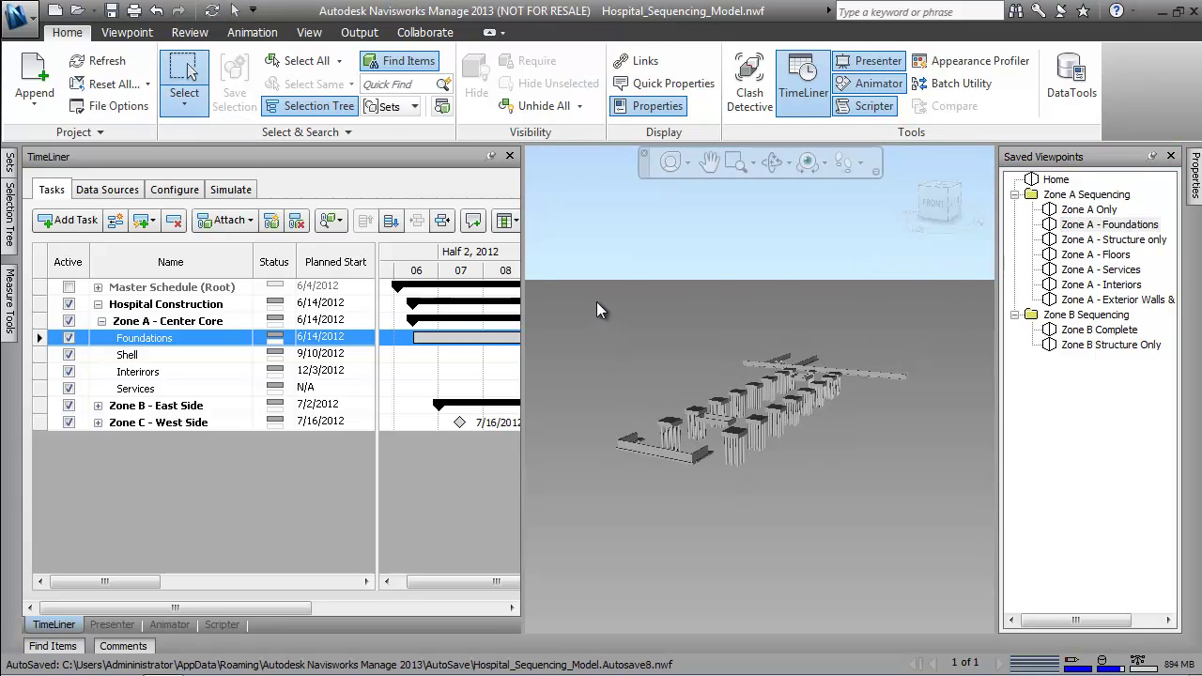
pyautogui.moveTo(596, 301); pyautogui.dragTo(927, 496)
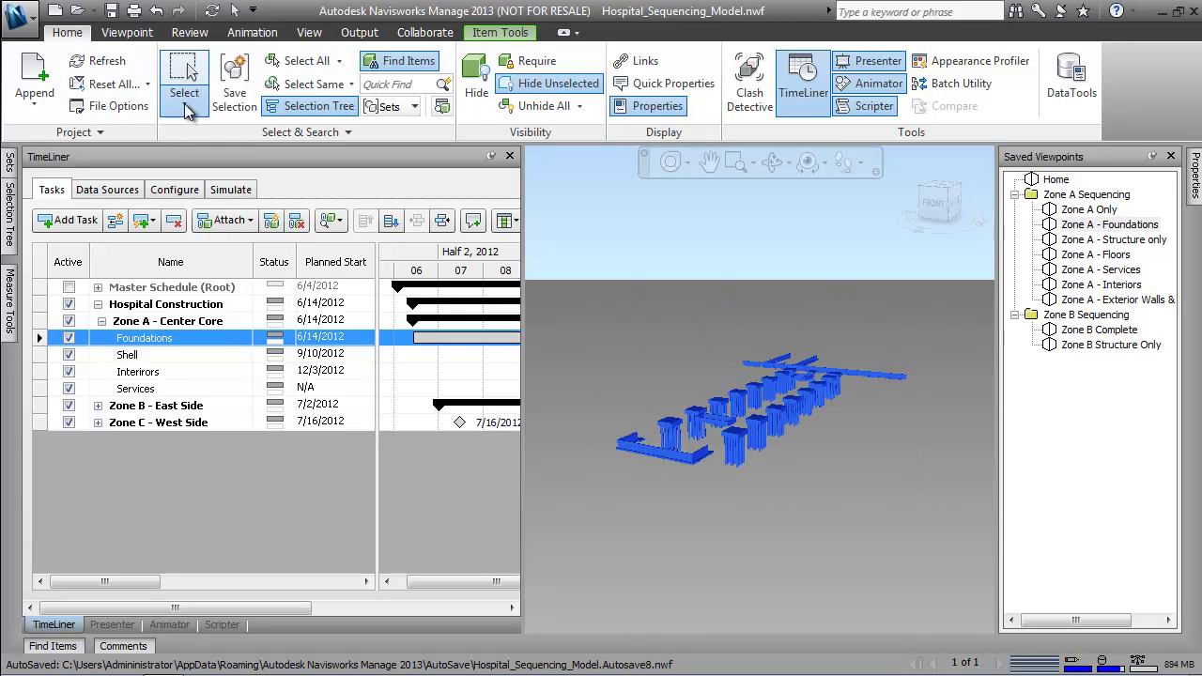
# - Return to the standard selection tool and attach the selected foundation elements to the Foundations task of Zone A
pyautogui.click(185, 106)
pyautogui.click(202, 139)
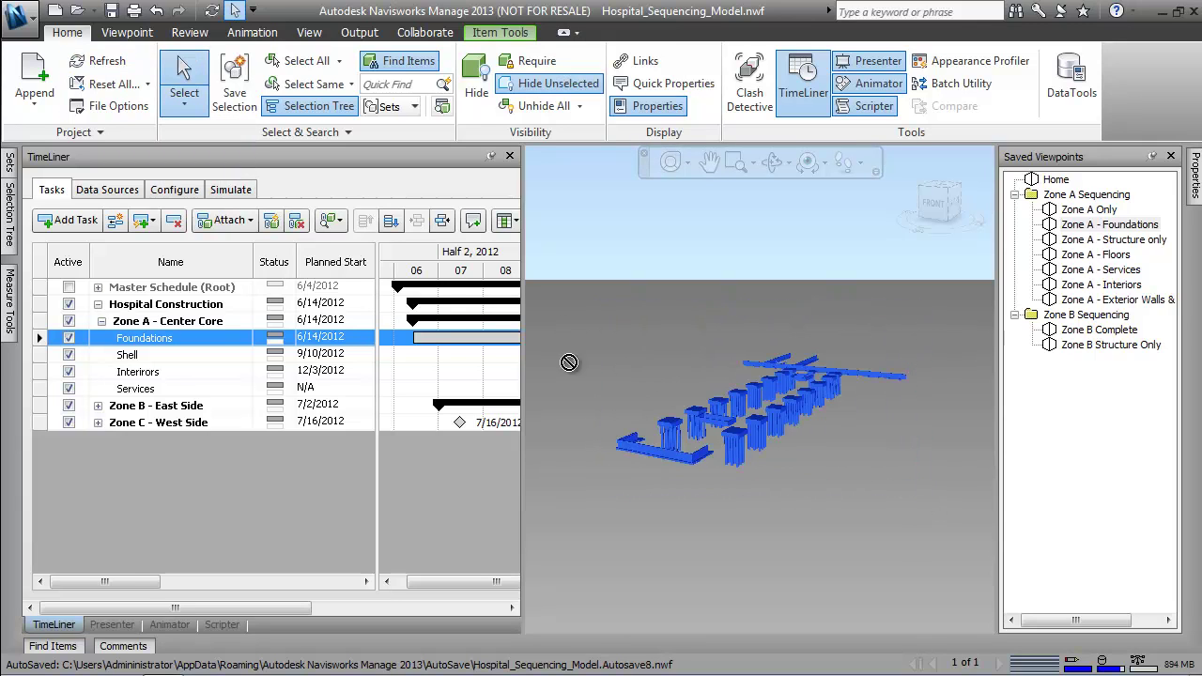
pyautogui.click(159, 340)
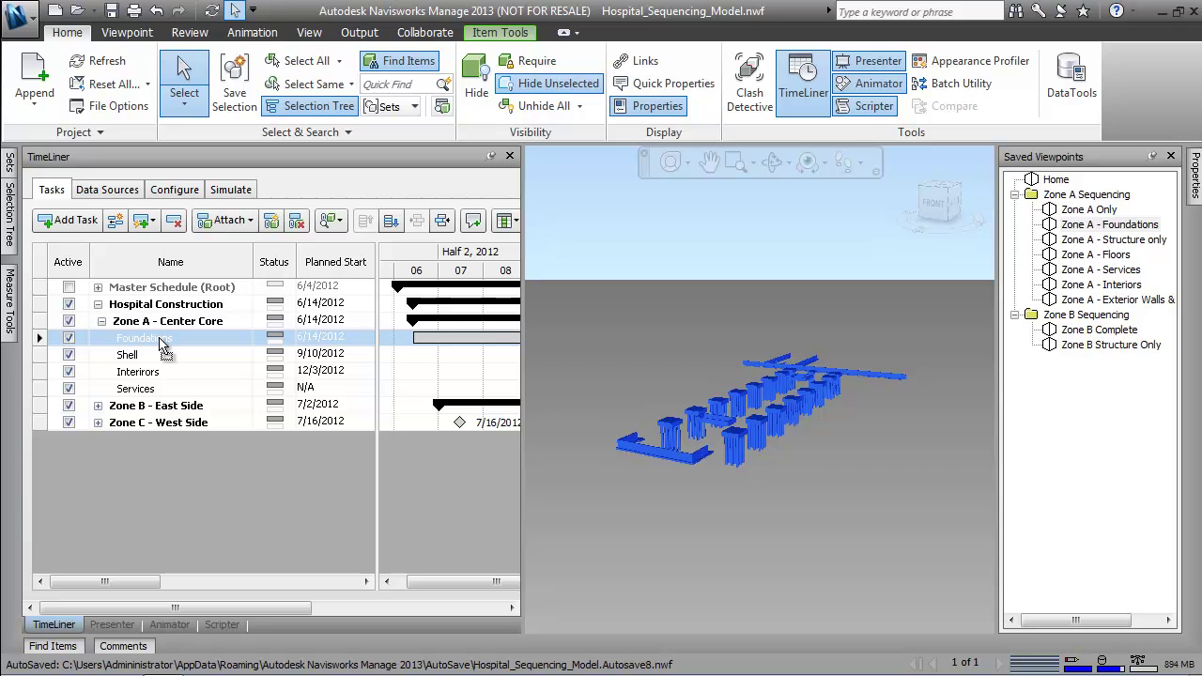
pyautogui.click(160, 343)
pyautogui.moveTo(125, 582)
pyautogui.mouseDown()
pyautogui.moveTo(256, 582)
pyautogui.moveTo(122, 584)
pyautogui.mouseUp()
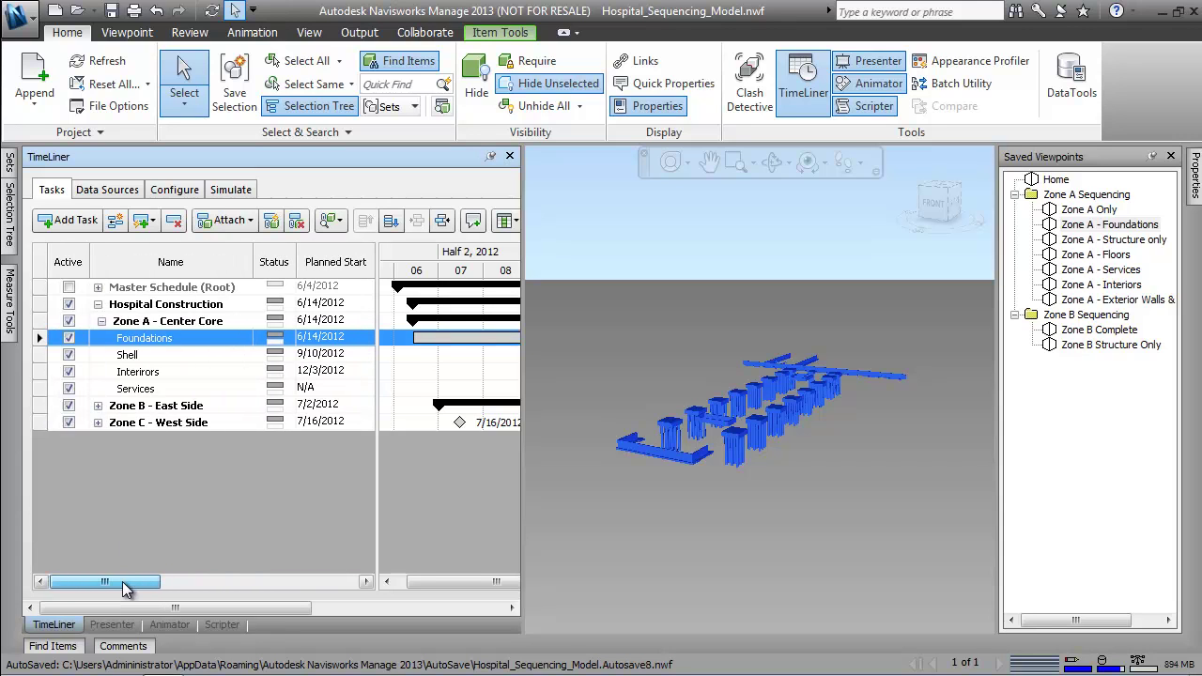
# - Show the Zone A - Structure only saved viewpoint, box-select the entire structural frame and return to the standard selection tool
pyautogui.click(1120, 240)
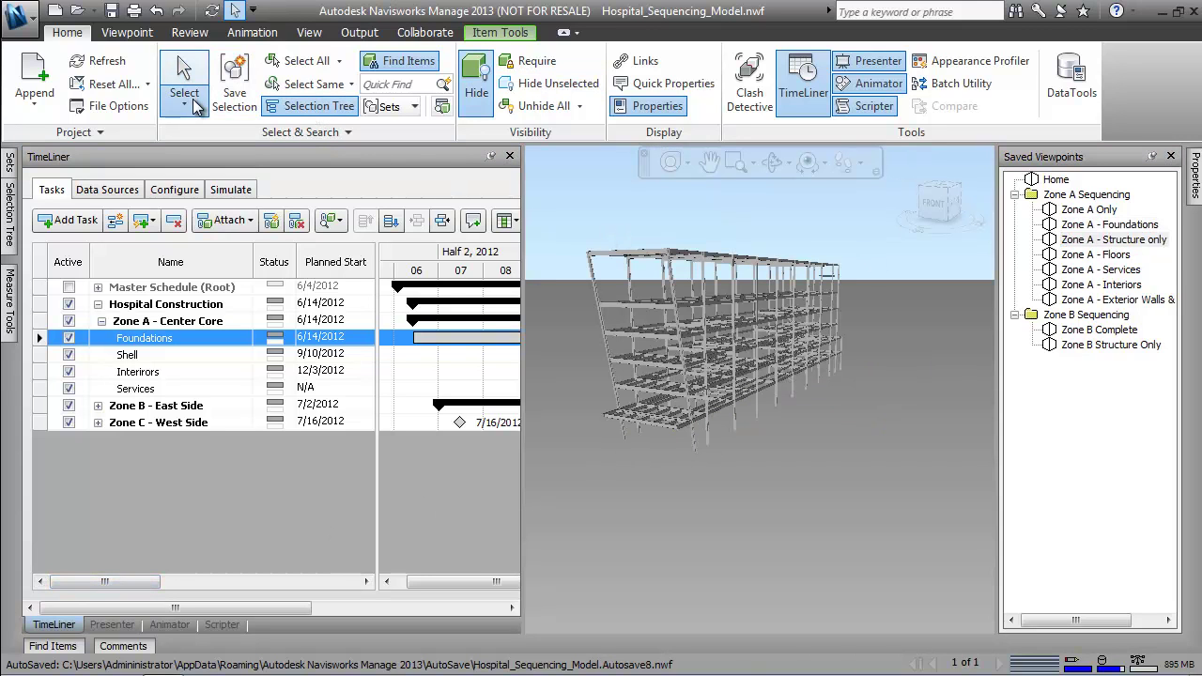
pyautogui.click(195, 106)
pyautogui.click(211, 171)
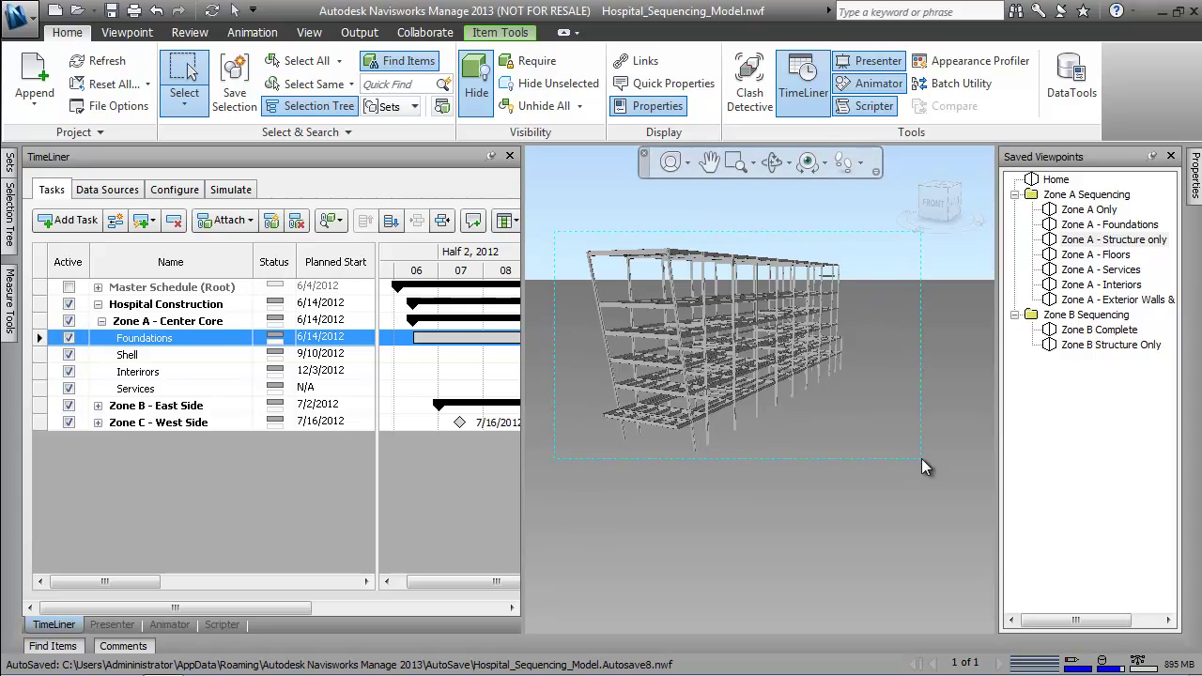
pyautogui.moveTo(921, 460); pyautogui.dragTo(918, 463)
pyautogui.hotkey('ctrl', '1')
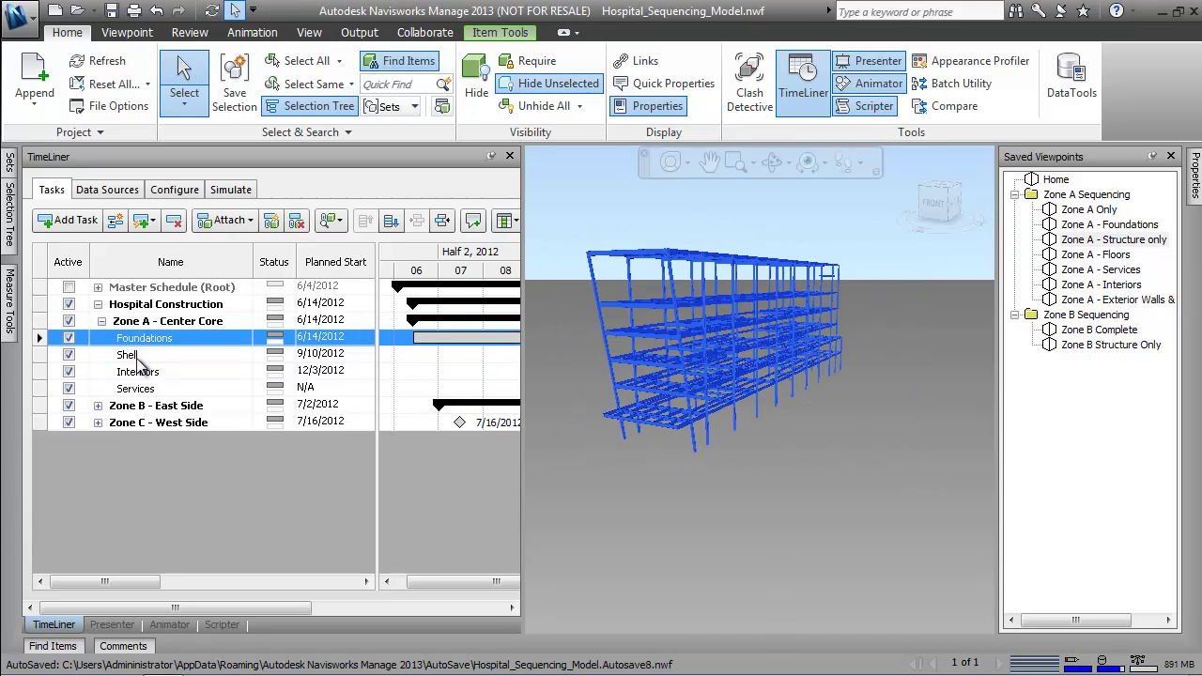
# - Show the Zone A - Interiors and Zone A - Services saved viewpoints in turn and select their elements
pyautogui.click(1101, 285)
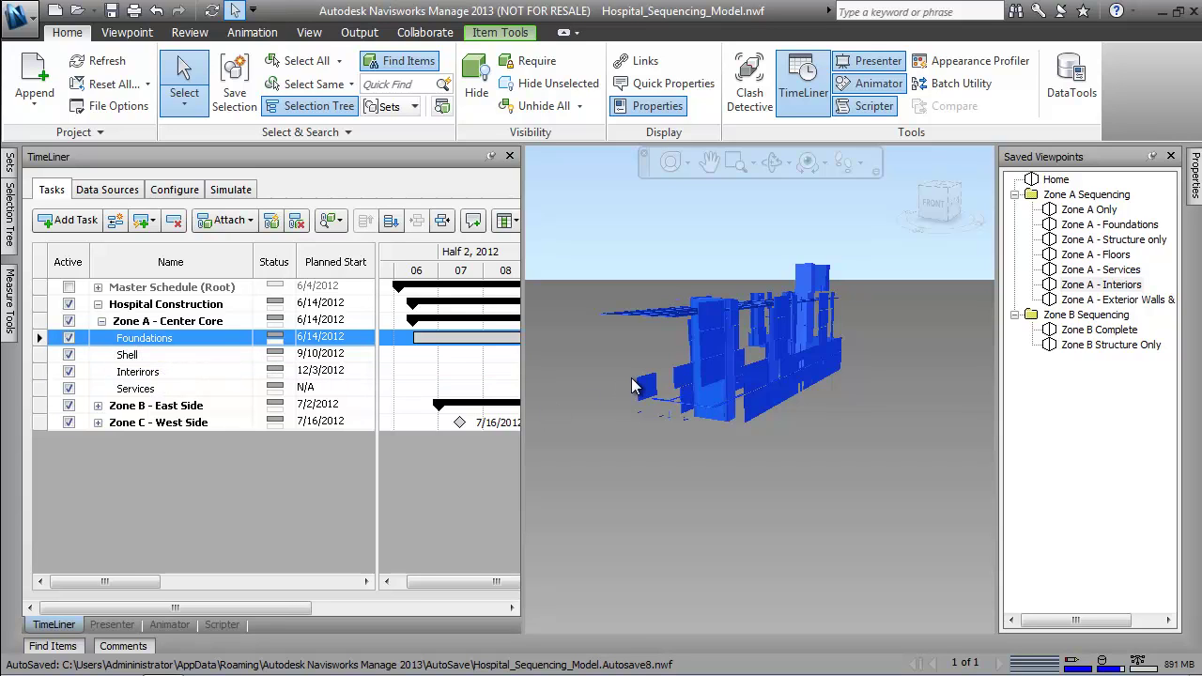
pyautogui.click(1127, 271)
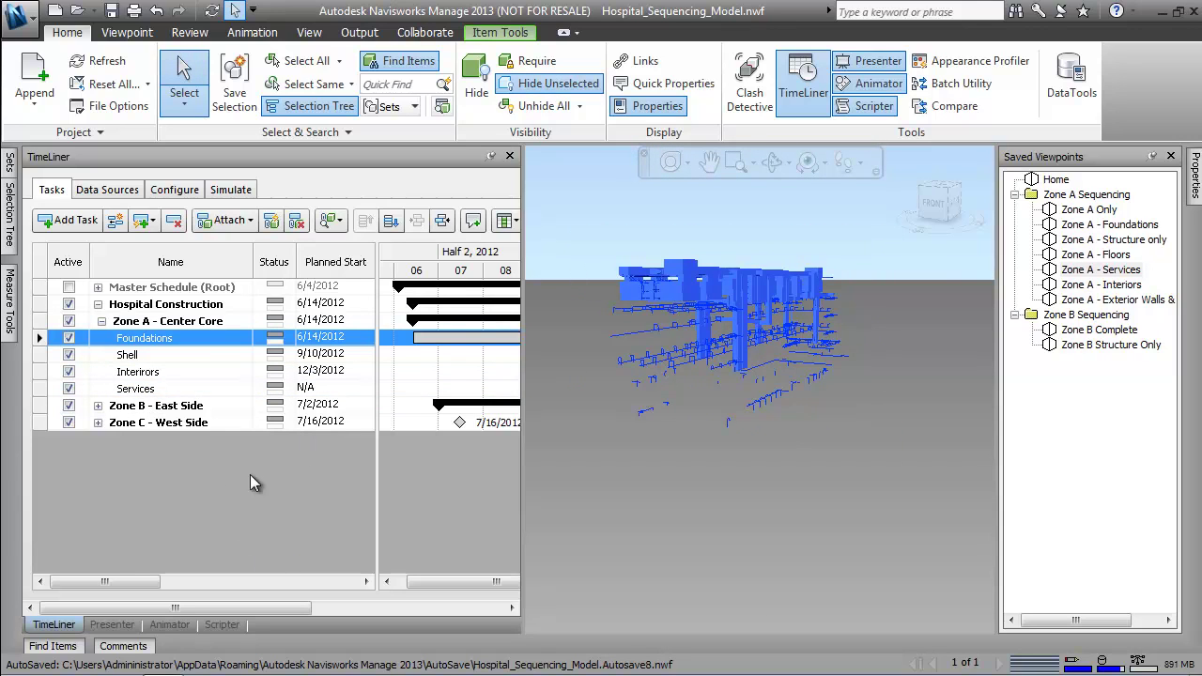
pyautogui.click(721, 432)
# - Play the TimeLiner simulation of the construction sequence
pyautogui.click(230, 190)
pyautogui.click(177, 220)
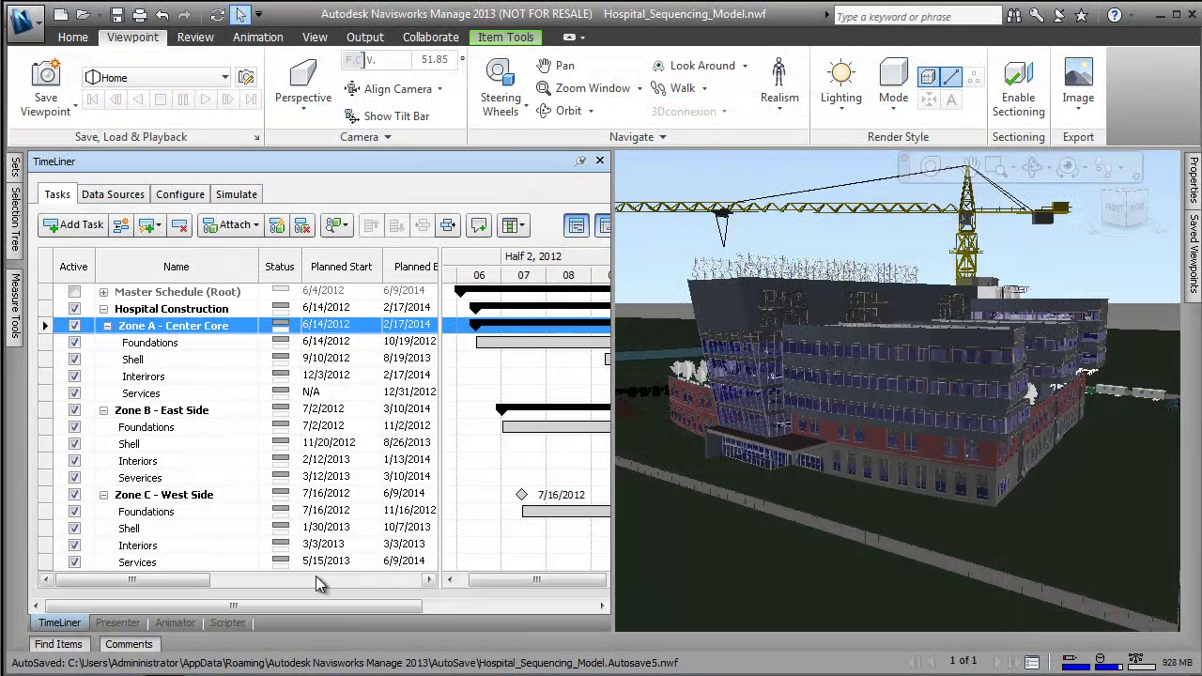
# - Export the schedule in XML format as Baseline Schedule.xml in the Construction Schedule folder, replacing the existing file
pyautogui.moveTo(235, 605); pyautogui.dragTo(406, 606)
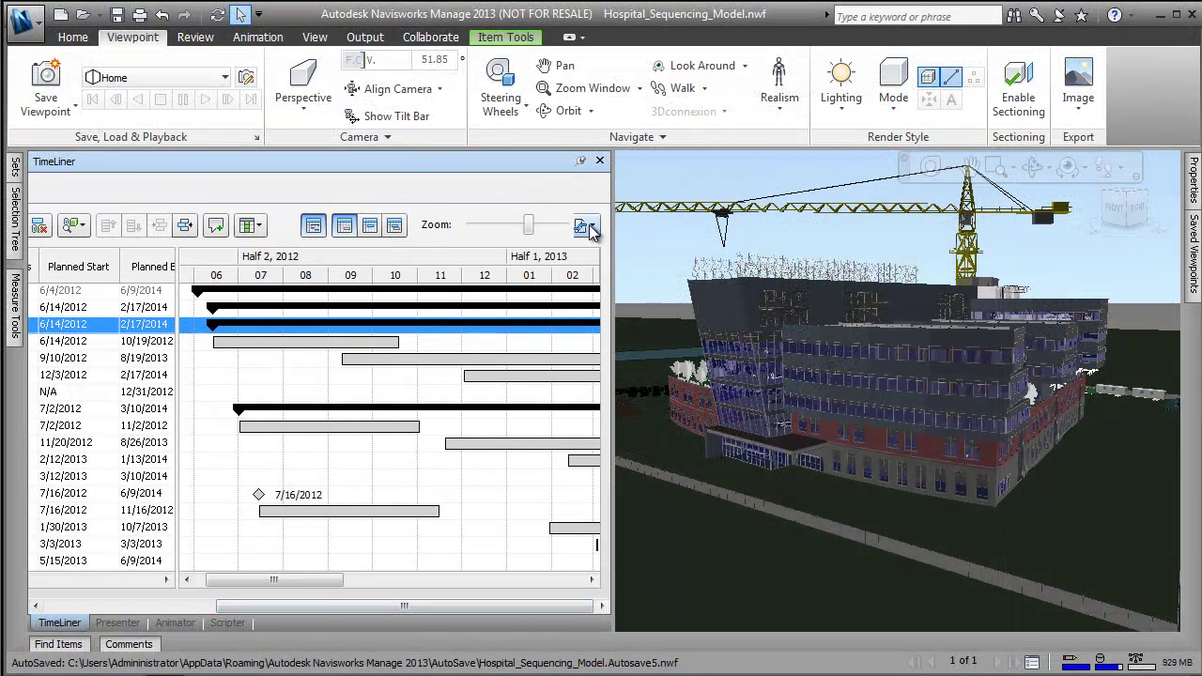
pyautogui.click(590, 227)
pyautogui.click(640, 274)
pyautogui.doubleClick(277, 209)
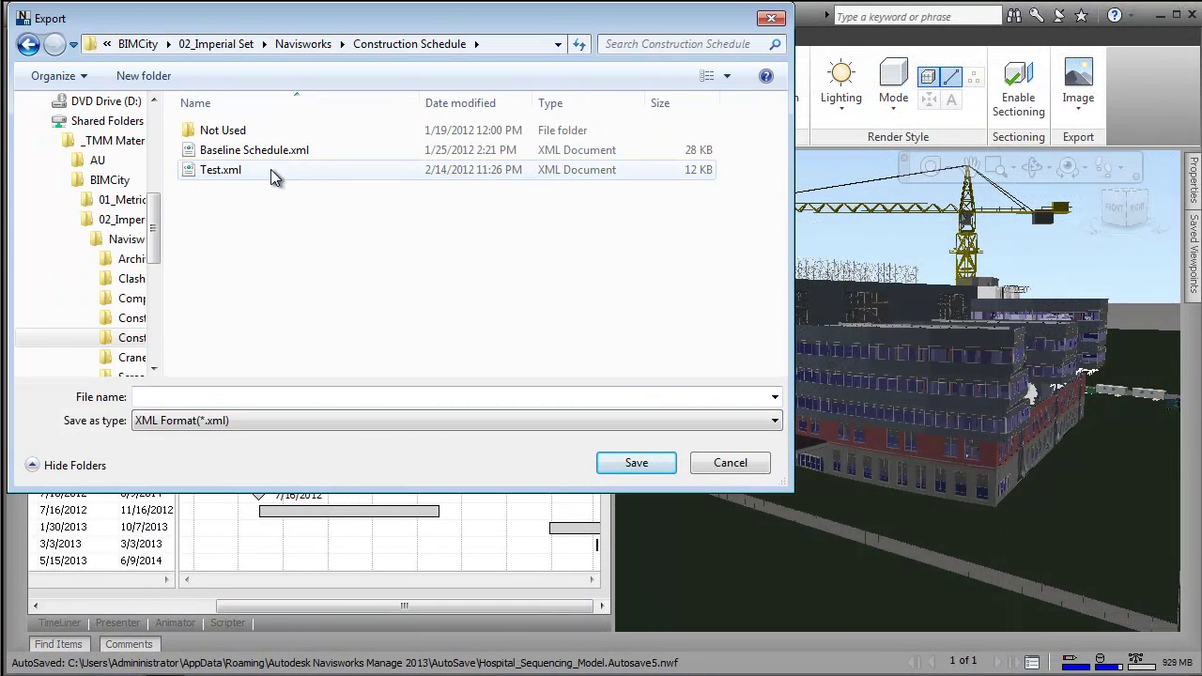
pyautogui.click(275, 155)
pyautogui.click(634, 463)
pyautogui.click(650, 353)
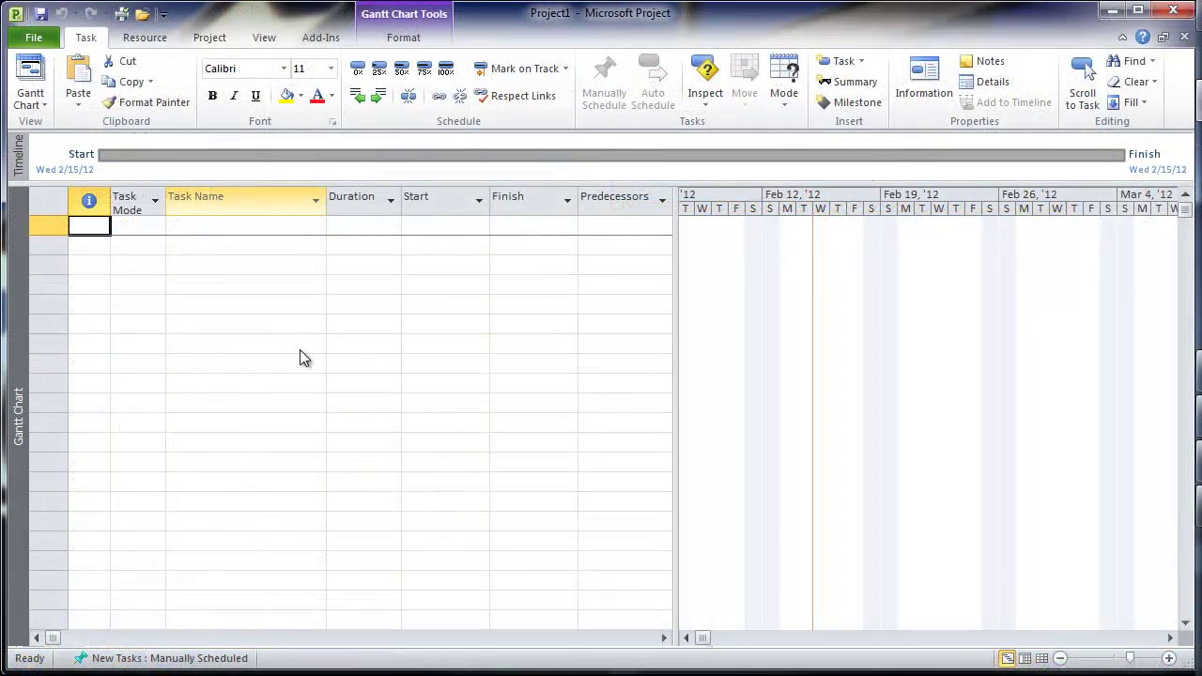
# - In Microsoft Project, open the XML file Baseline Schedule.xml and import it as a new project
pyautogui.click(141, 14)
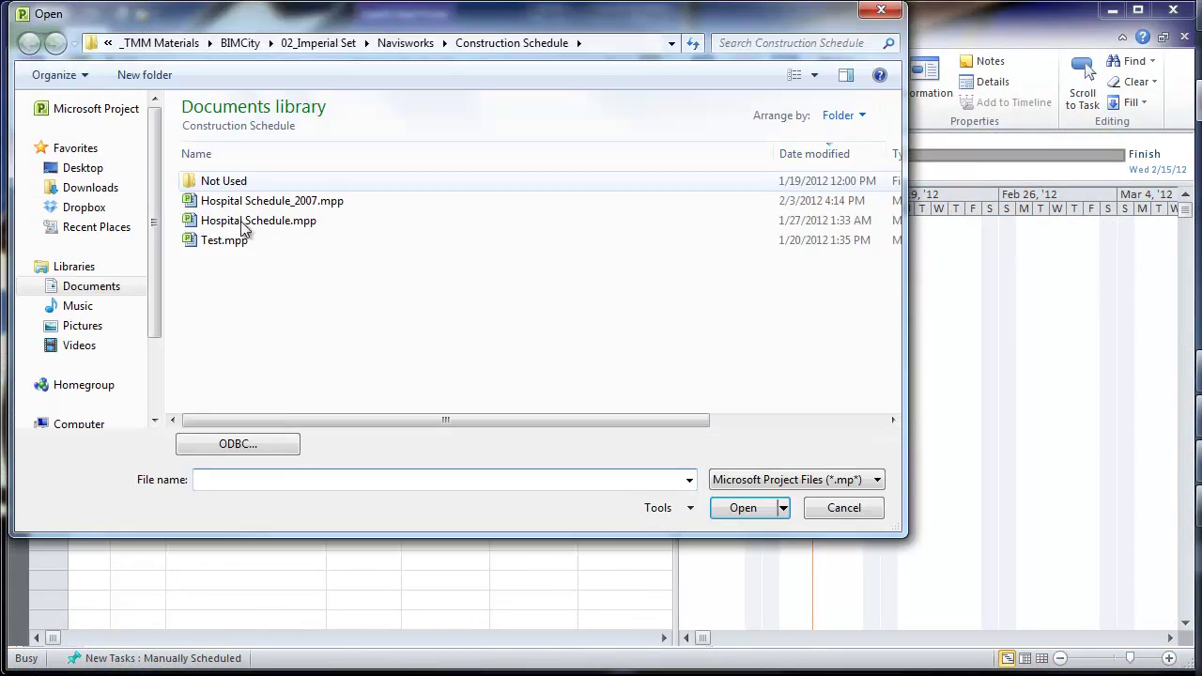
pyautogui.click(778, 480)
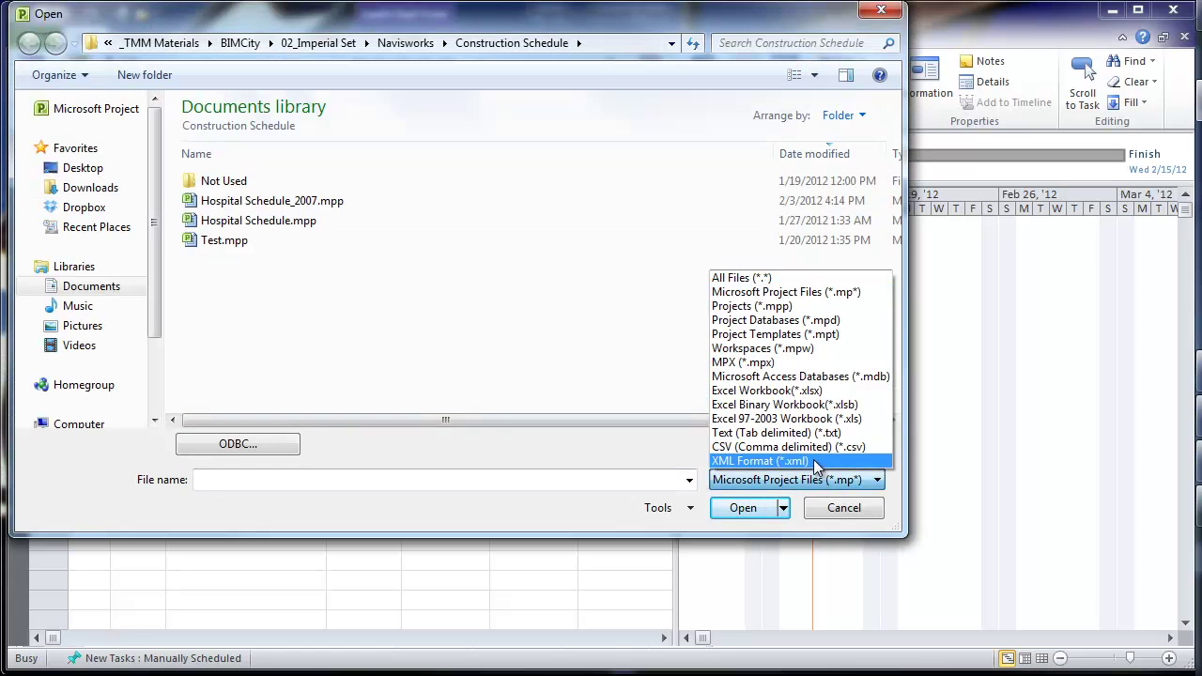
pyautogui.click(760, 461)
pyautogui.click(268, 200)
pyautogui.click(740, 509)
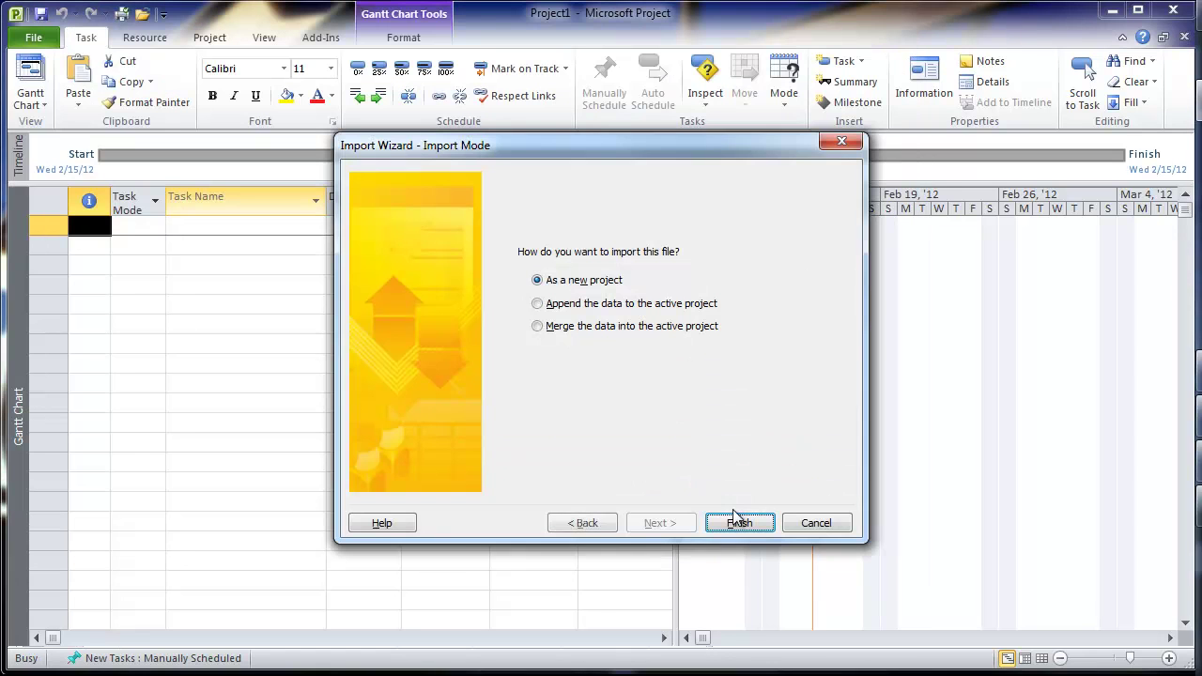
pyautogui.click(738, 523)
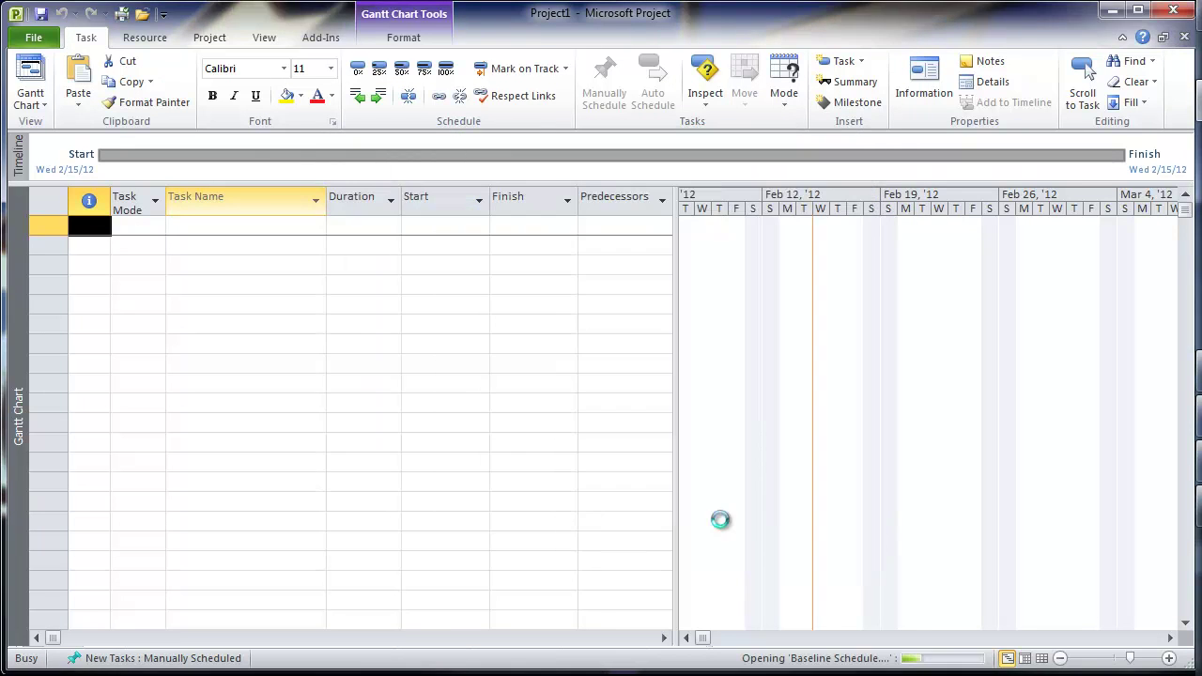
pyautogui.click(243, 568)
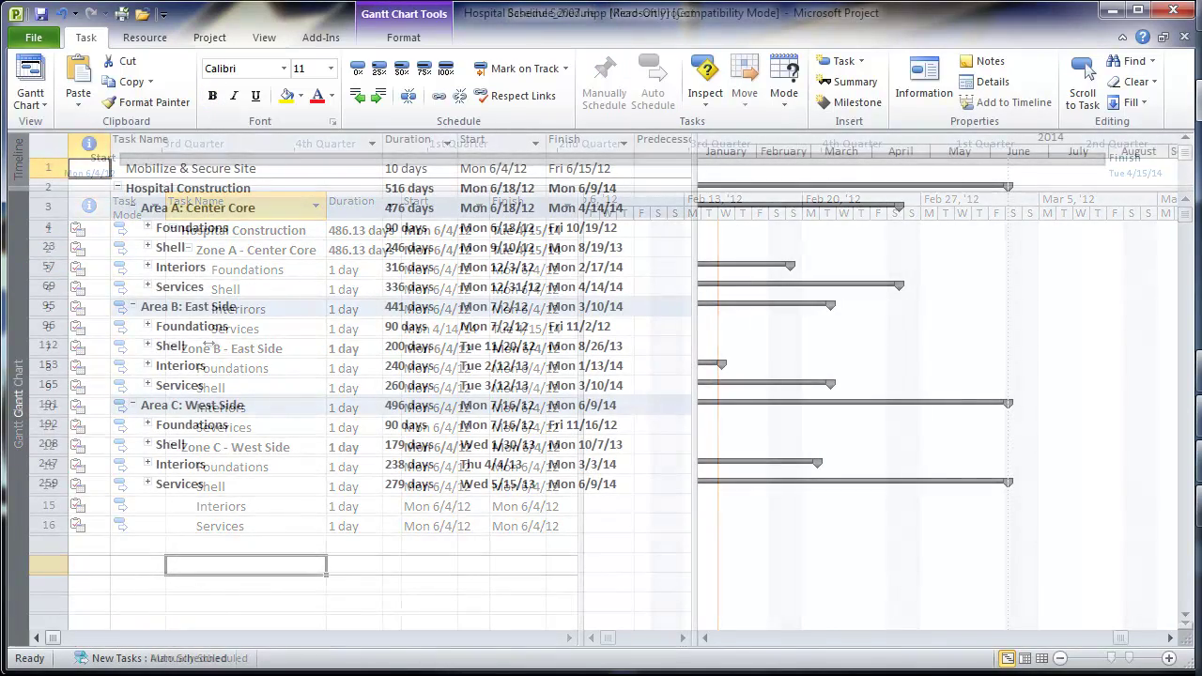
# - Expand the Foundations, Piles and Pile Caps tasks under Area A: Center Core and examine the detailed schedule's Gantt chart
pyautogui.click(147, 227)
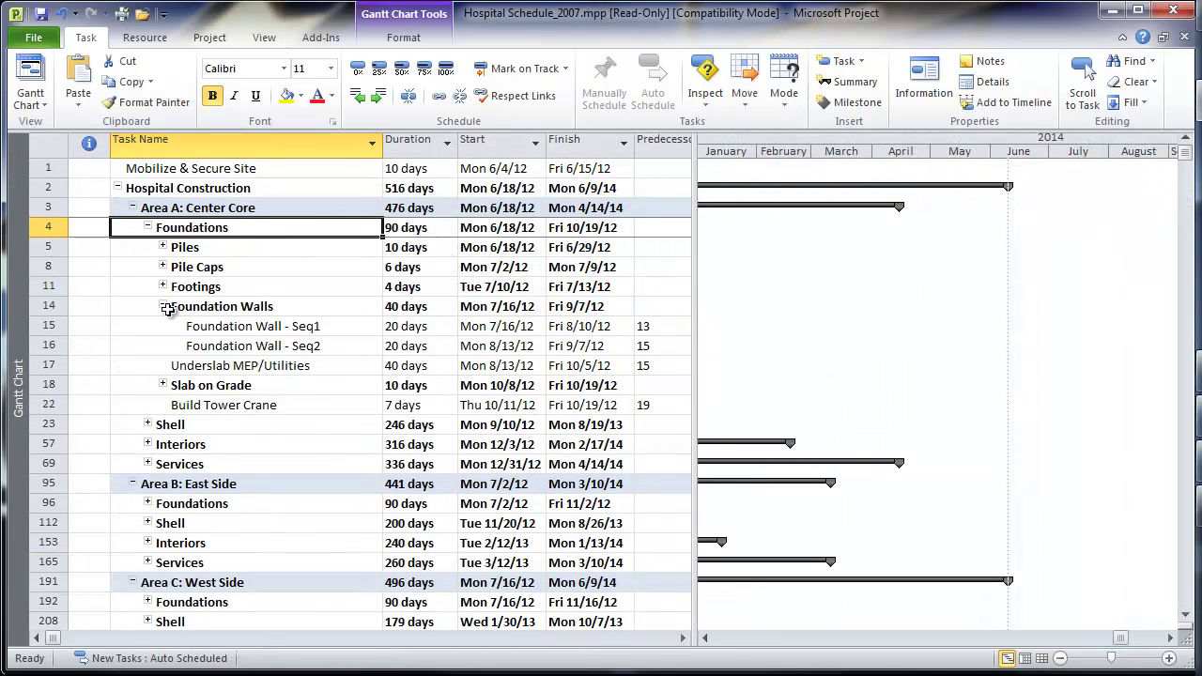
pyautogui.click(164, 306)
pyautogui.click(163, 247)
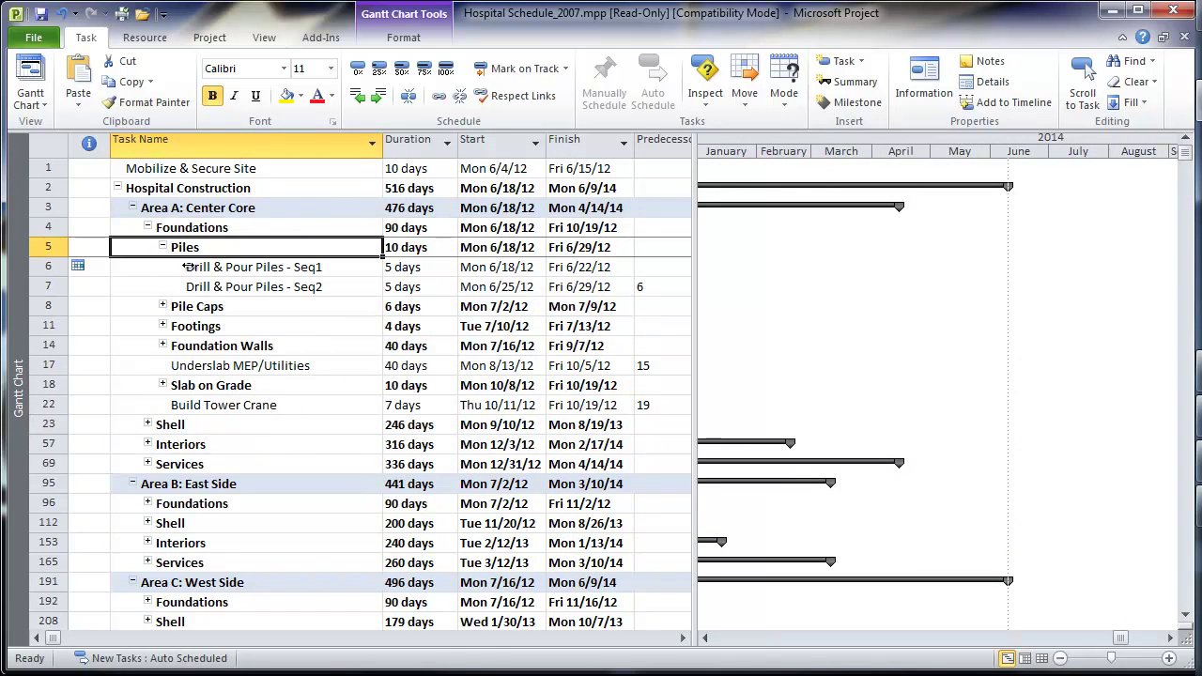
pyautogui.click(164, 307)
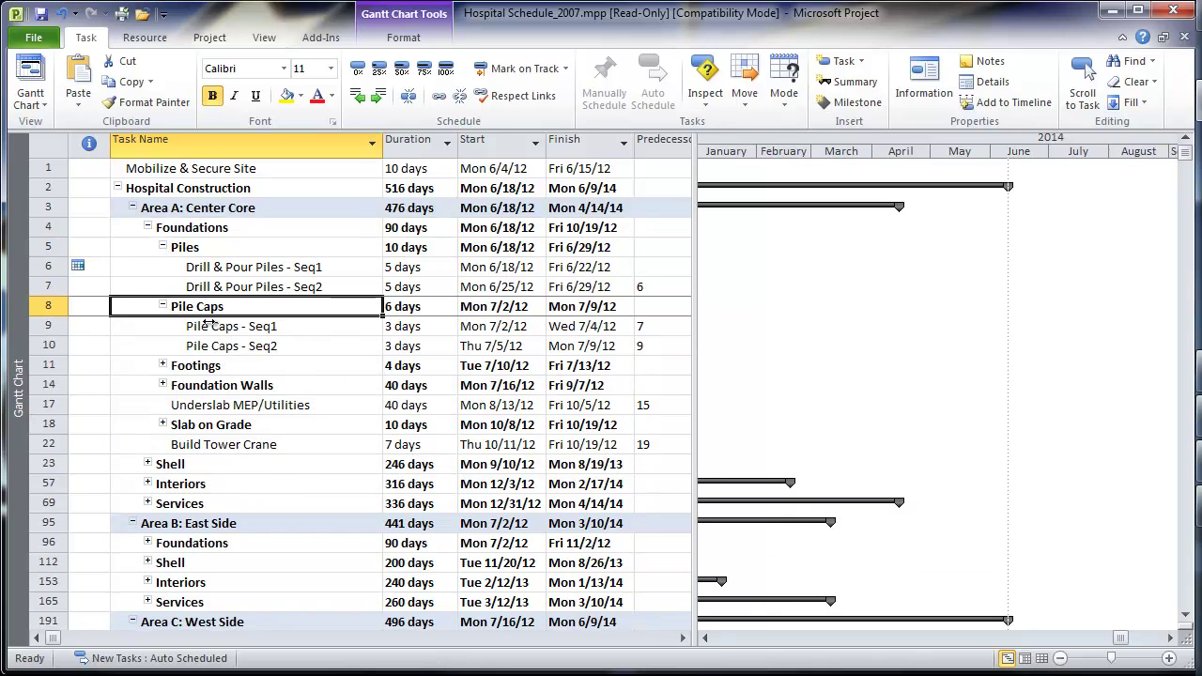
pyautogui.moveTo(1118, 638); pyautogui.dragTo(742, 637)
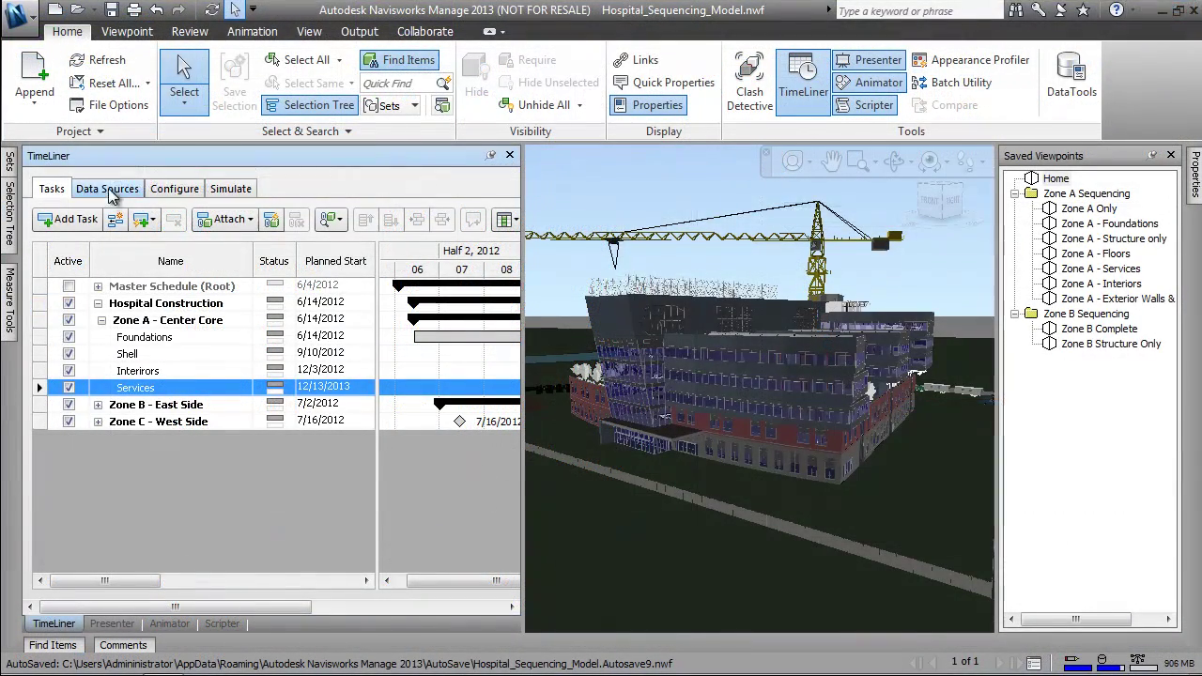
# - In Navisworks, refresh the Master Schedule data source with Rebuild Task Hierarchy and expand its root task
pyautogui.click(109, 190)
pyautogui.click(61, 219)
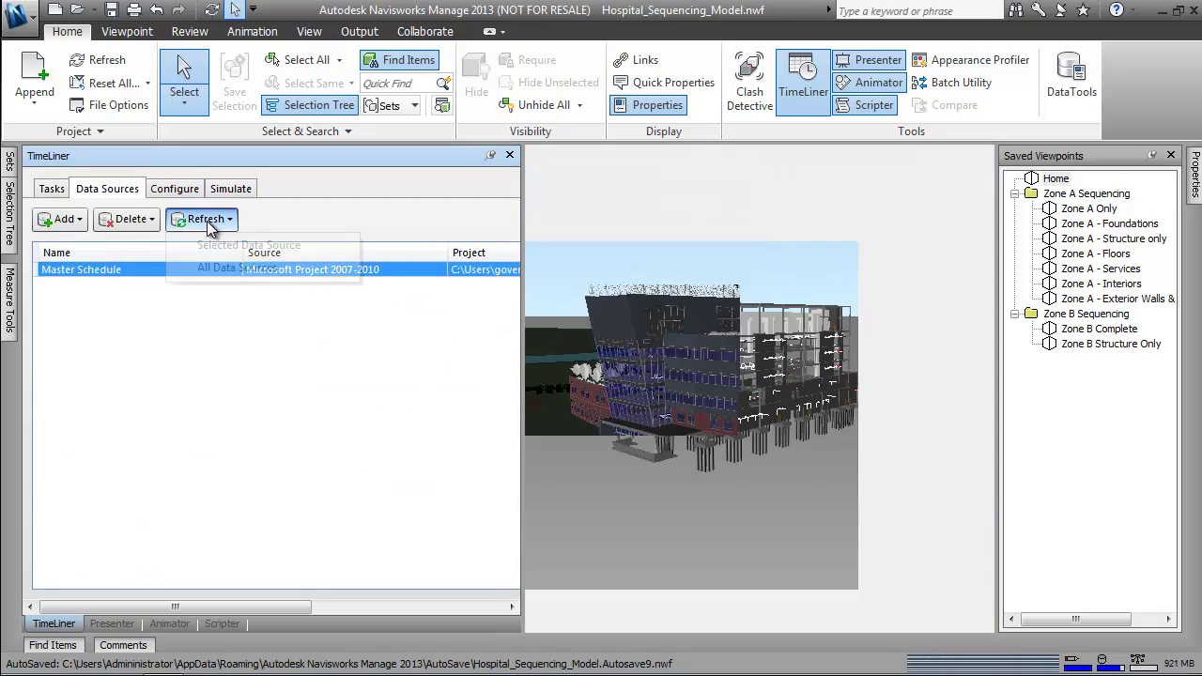
pyautogui.click(201, 219)
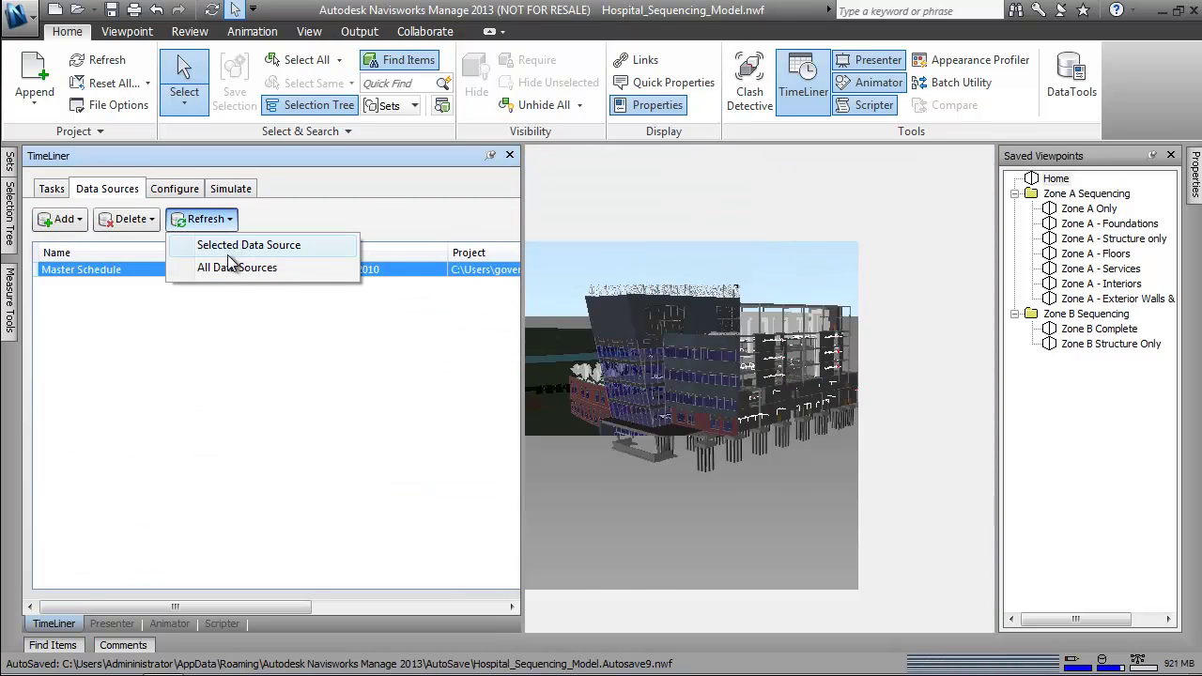
pyautogui.click(231, 246)
pyautogui.click(467, 361)
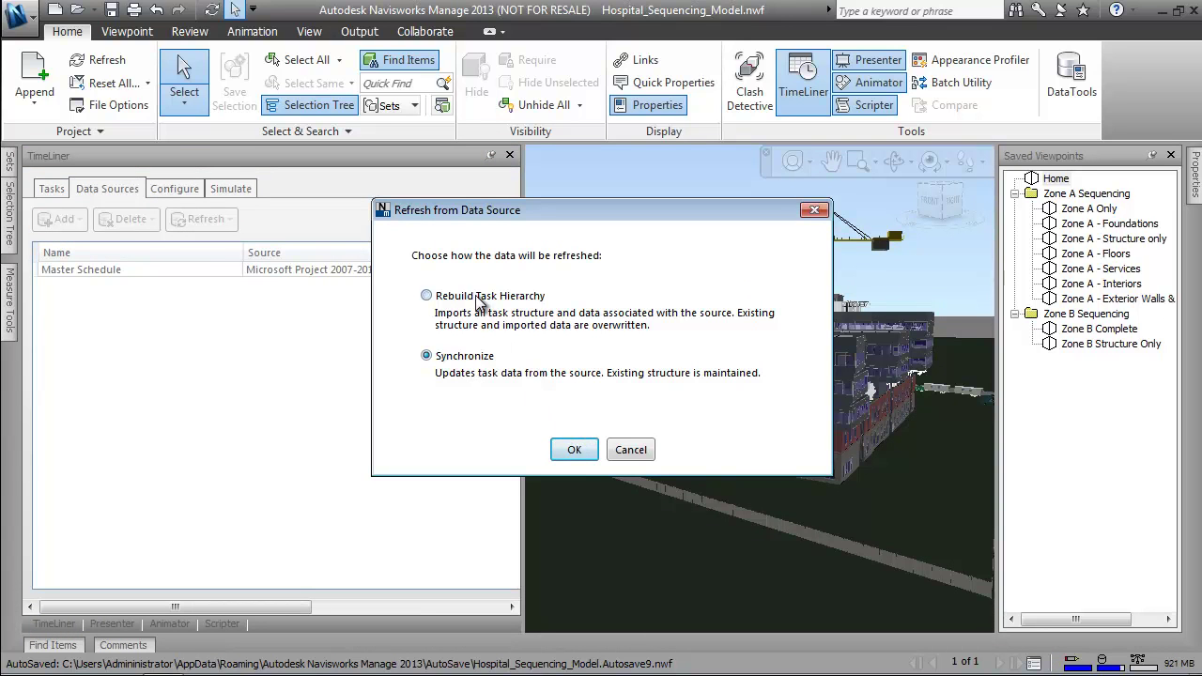
pyautogui.click(479, 299)
pyautogui.click(574, 451)
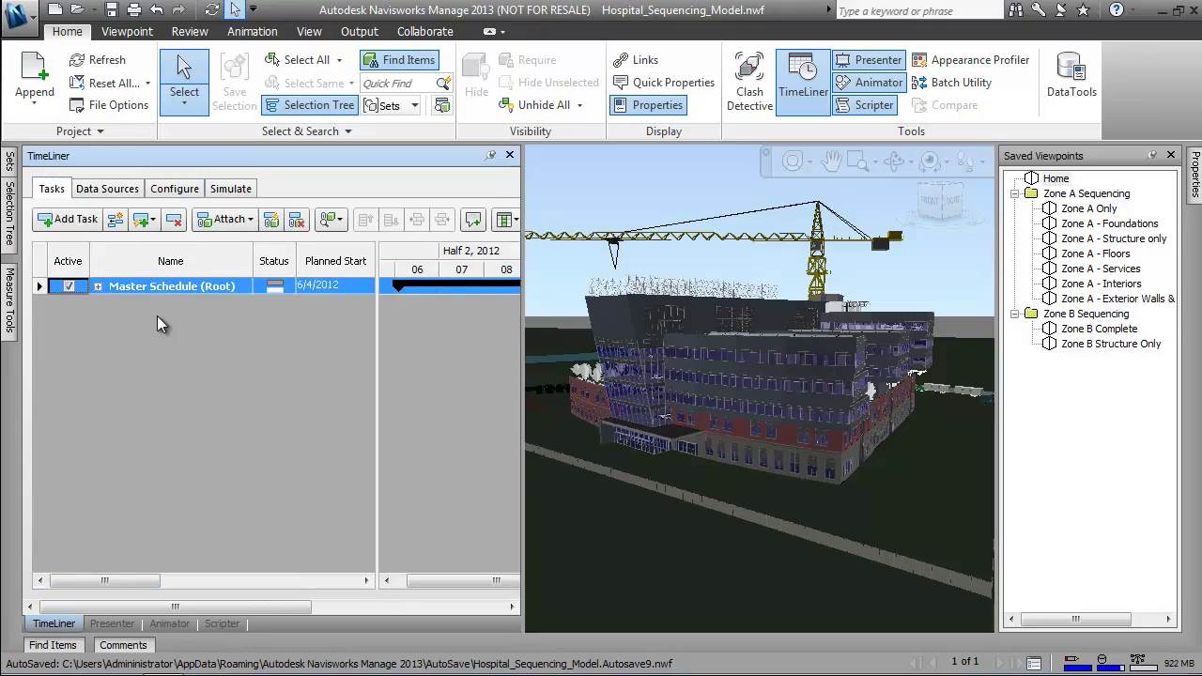
pyautogui.click(98, 286)
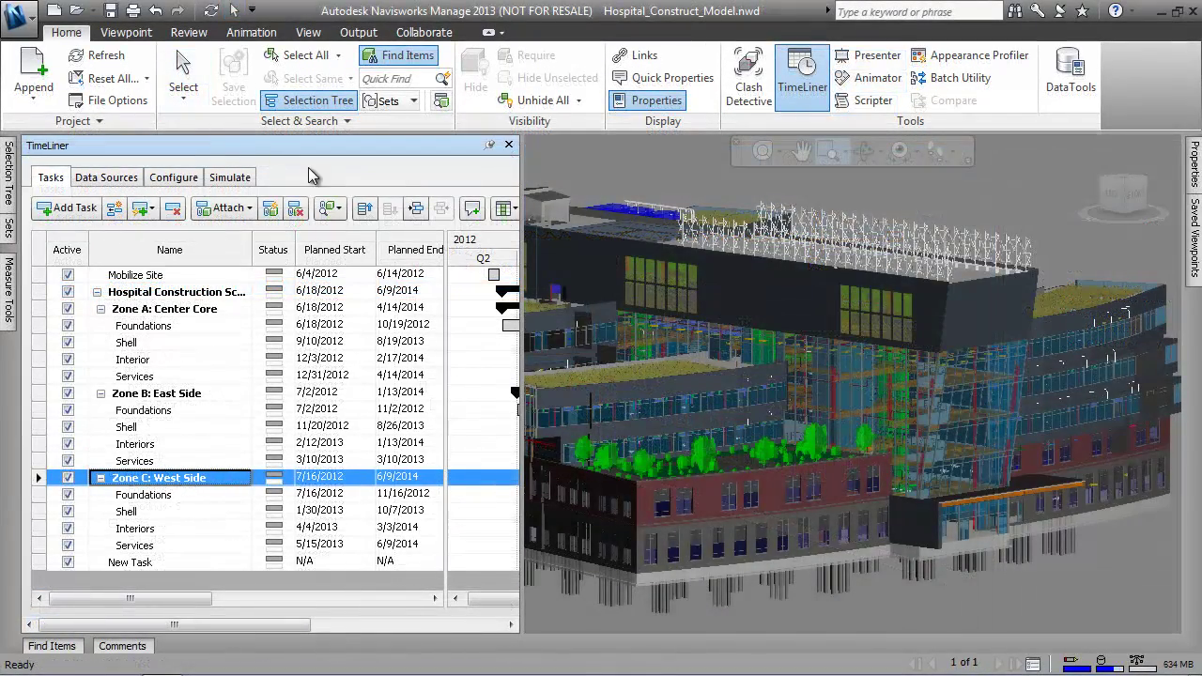
# - Show the Custom column set in the task list and set the material cost of Zone A: Center Core's Services task to 27,500,000
pyautogui.click(507, 209)
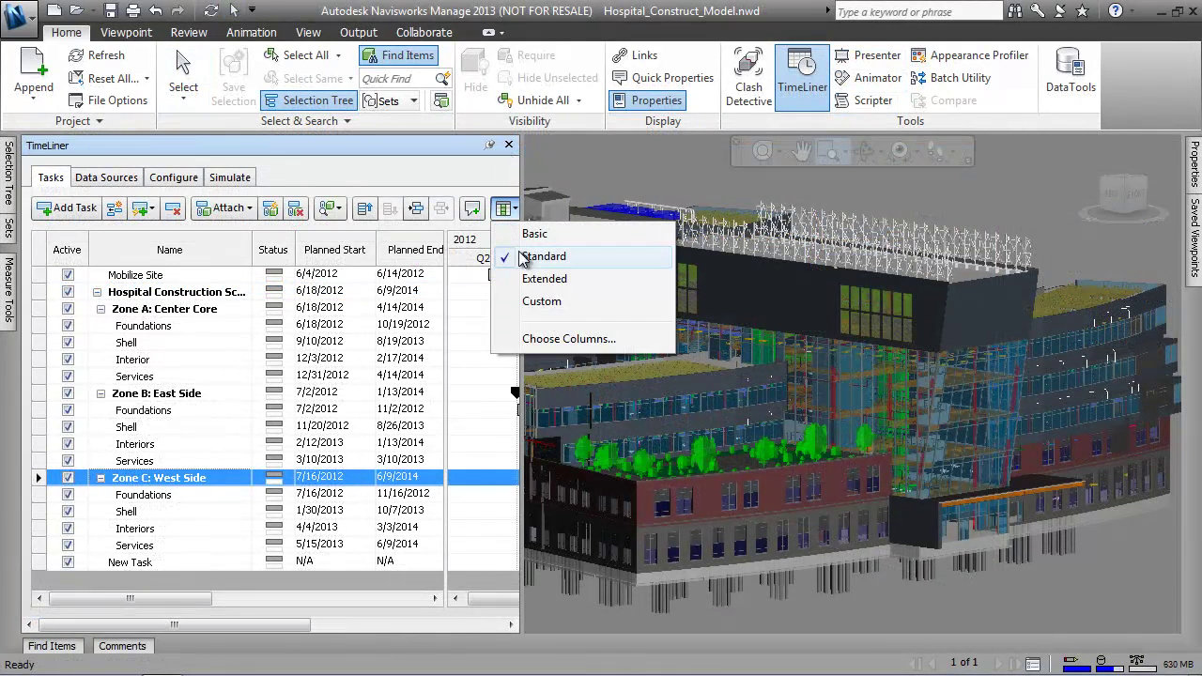
pyautogui.click(541, 301)
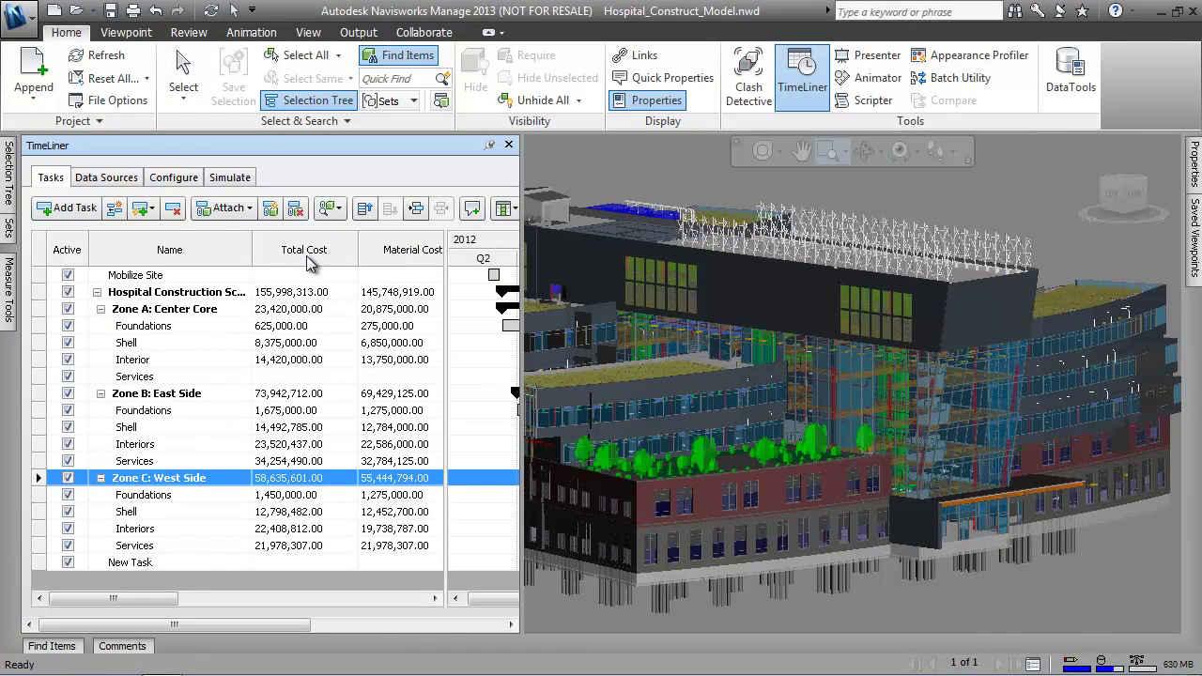
pyautogui.click(141, 377)
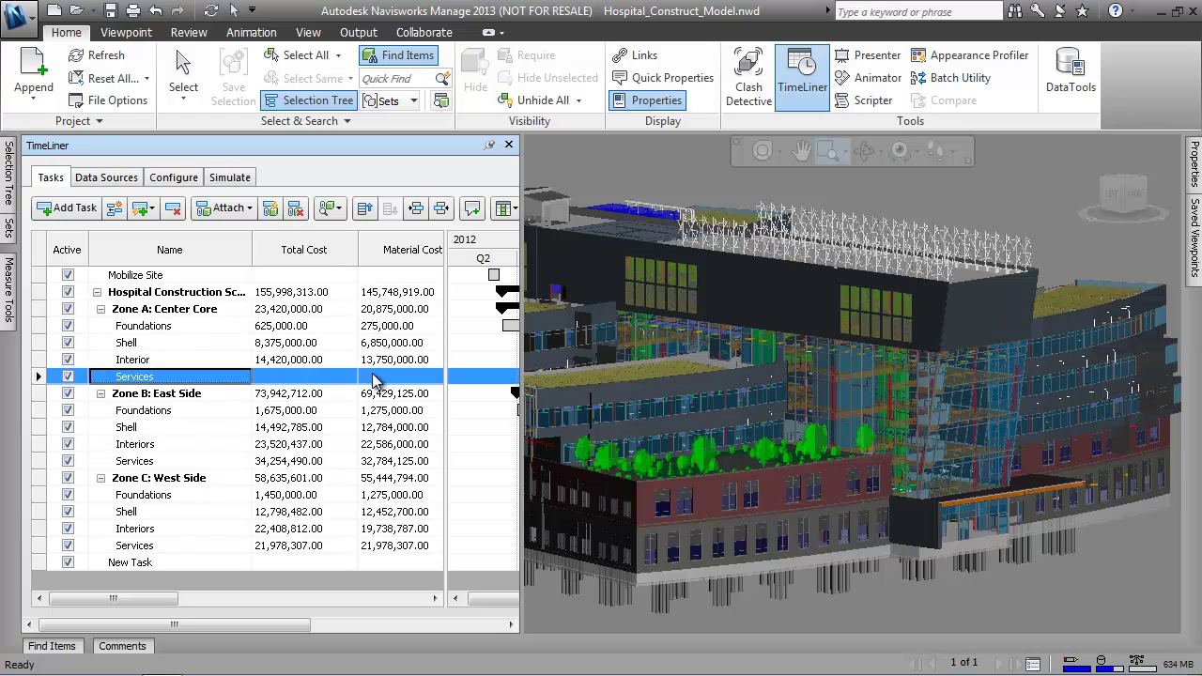
pyautogui.moveTo(148, 601); pyautogui.dragTo(208, 613)
pyautogui.click(223, 375)
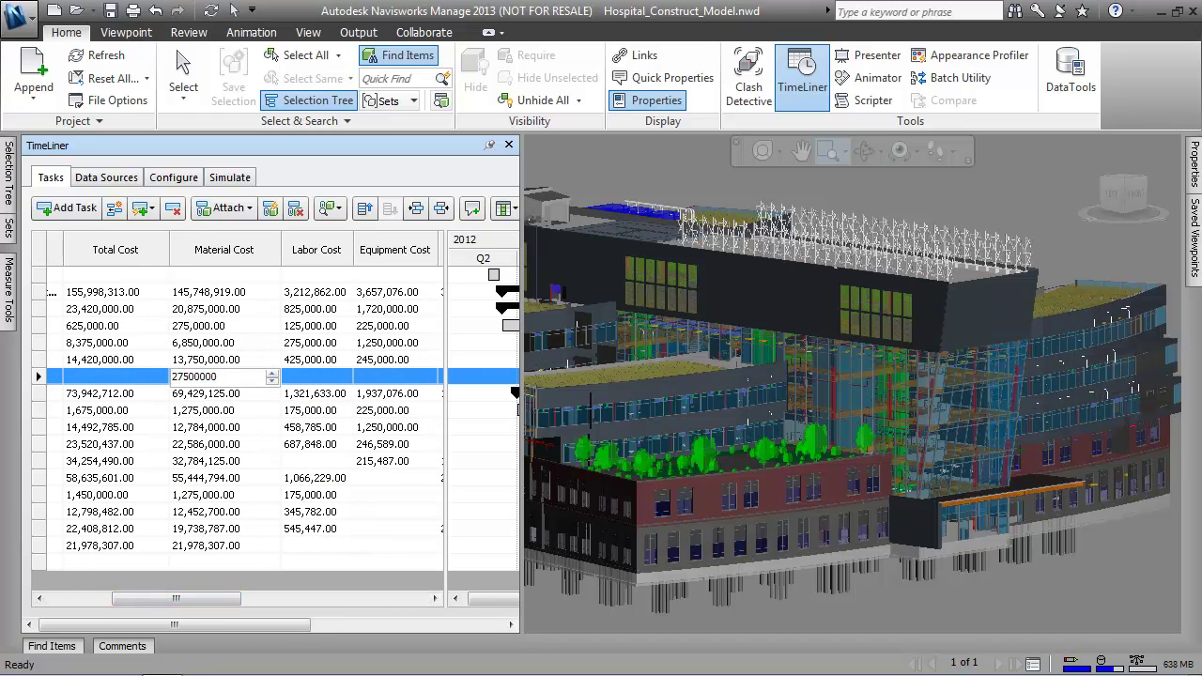
pyautogui.press('Tab')
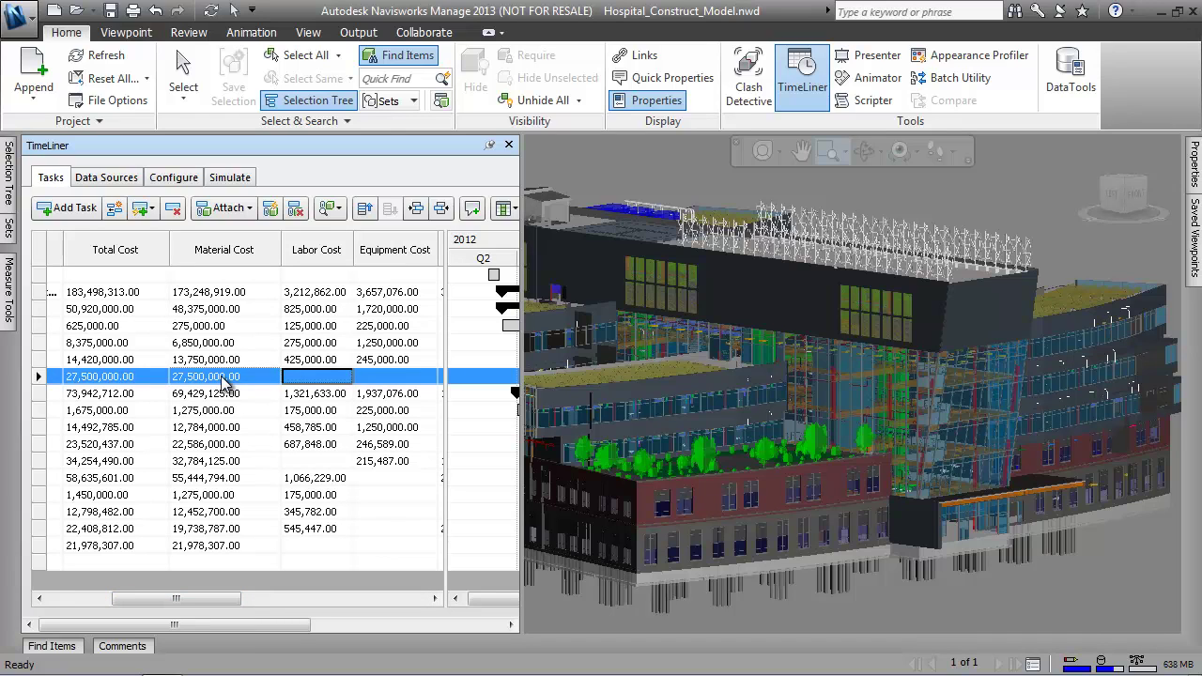
# - Set the labor cost of Zone A's Services task to 375,200 and its subcontractor cost to 875,000
pyautogui.write('375200')
pyautogui.press('Tab')
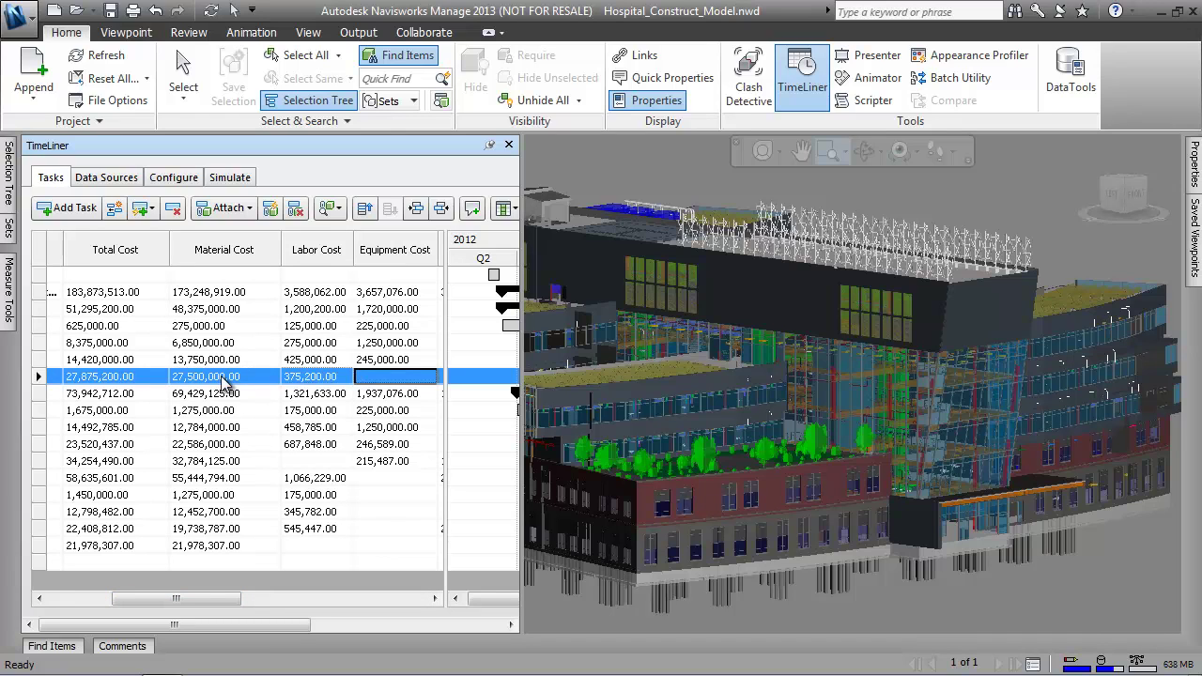
pyautogui.press('Tab')
pyautogui.write('875000')
pyautogui.press('Return')
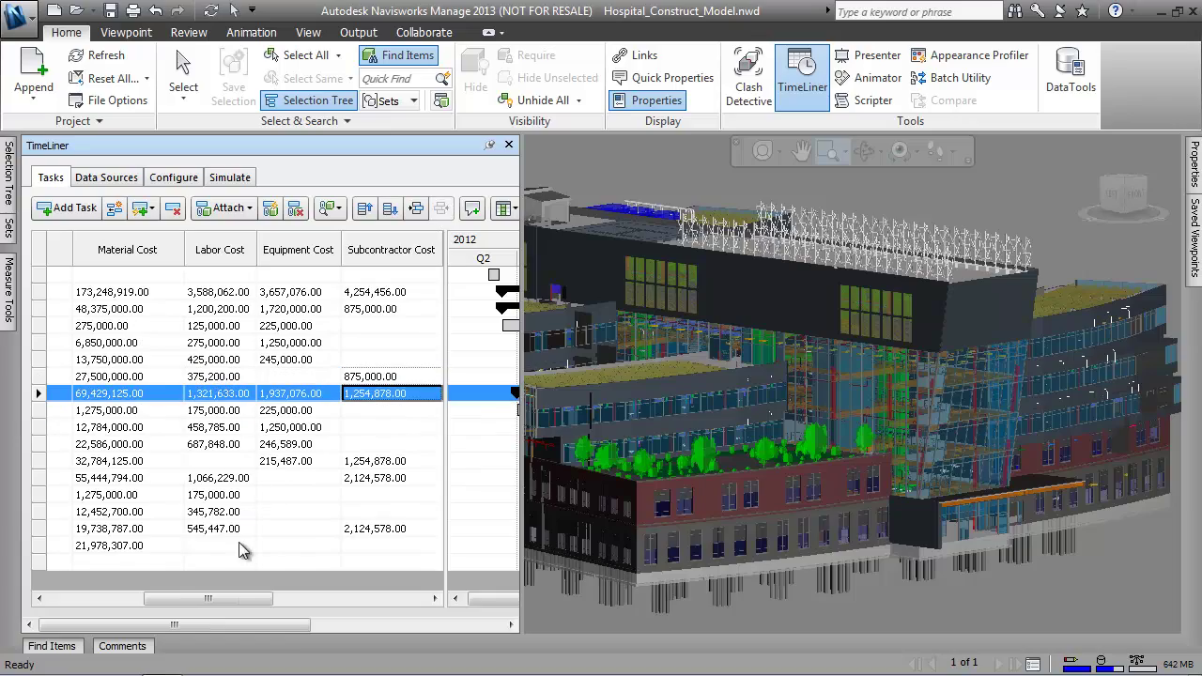
pyautogui.moveTo(244, 600); pyautogui.dragTo(150, 599)
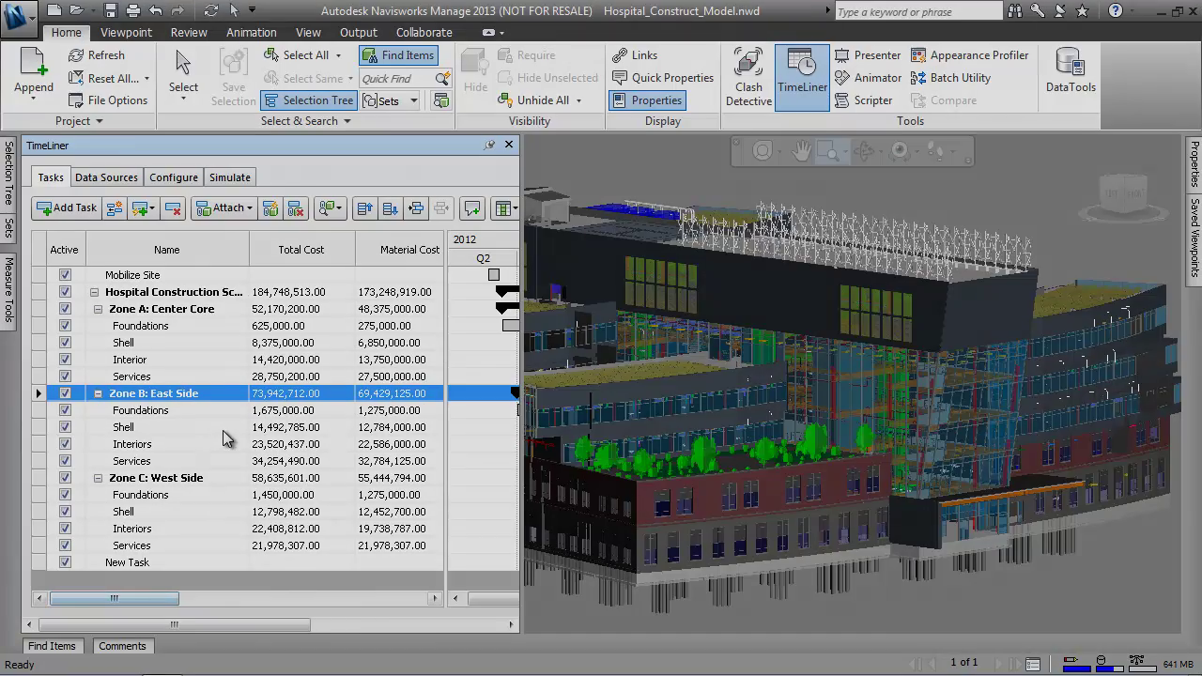